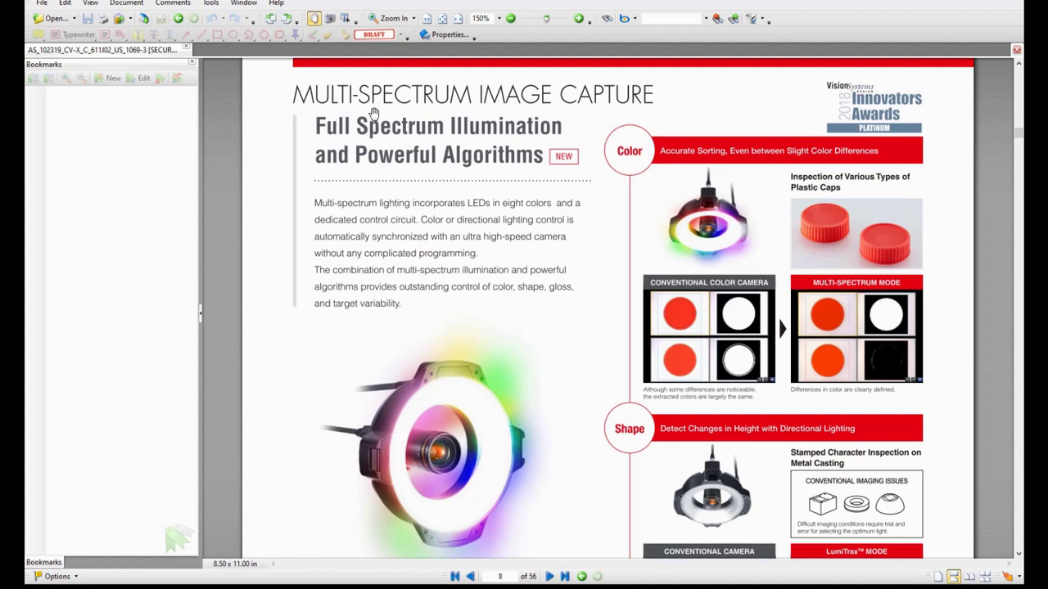
- Scroll the CV-X brochure PDF down a little
{"action": "scroll", "coordinate": [570, 328], "scroll_direction": "down", "scroll_amount": 1}
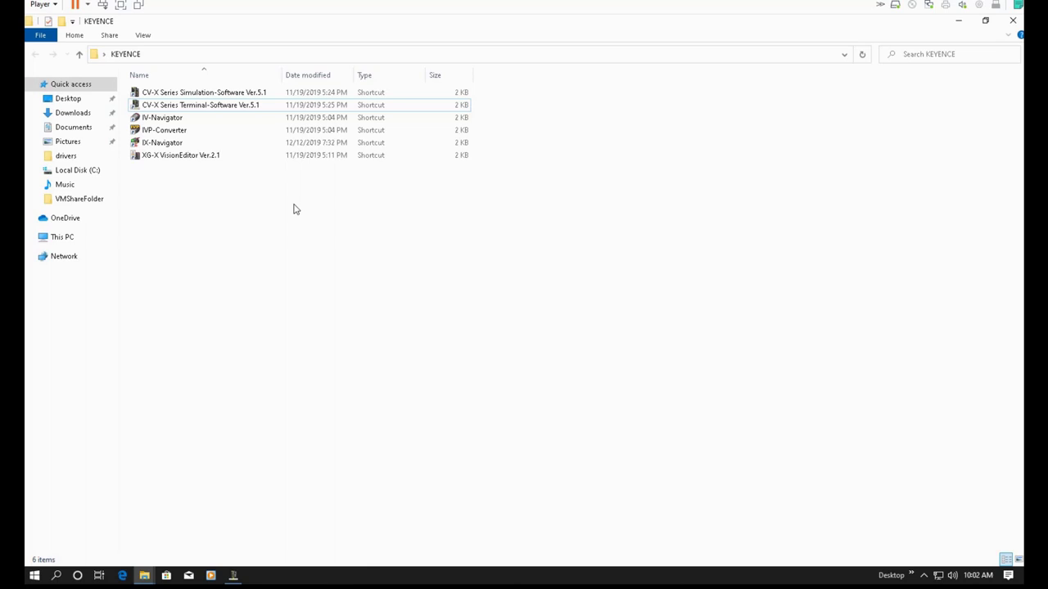
- Launch CV-X Terminal-Software and dismiss the Add Connection dialog without connecting
{"action": "double_click", "coordinate": [252, 105]}
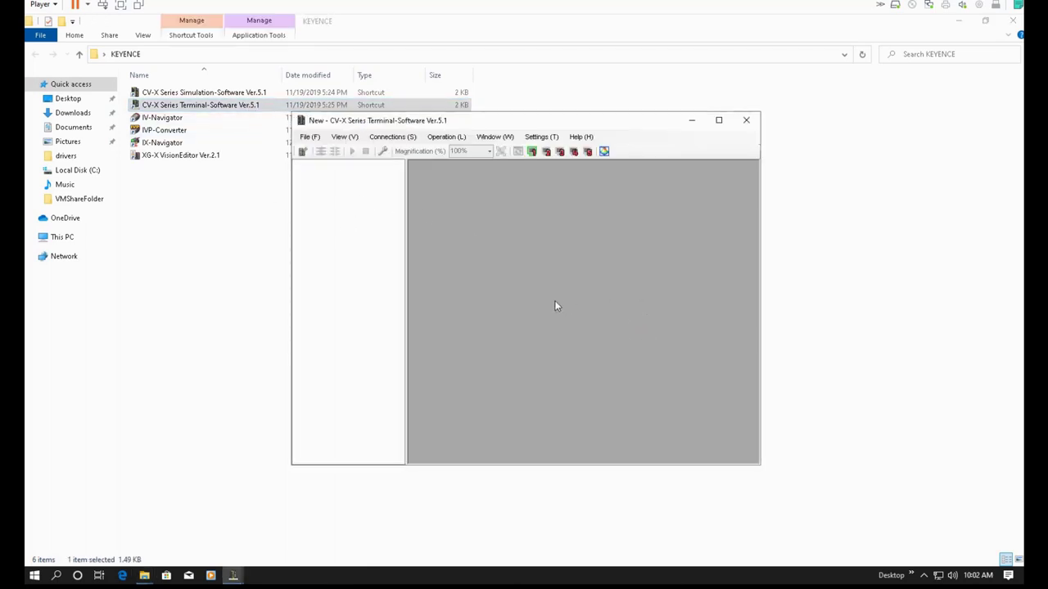
{"action": "left_click", "coordinate": [304, 153]}
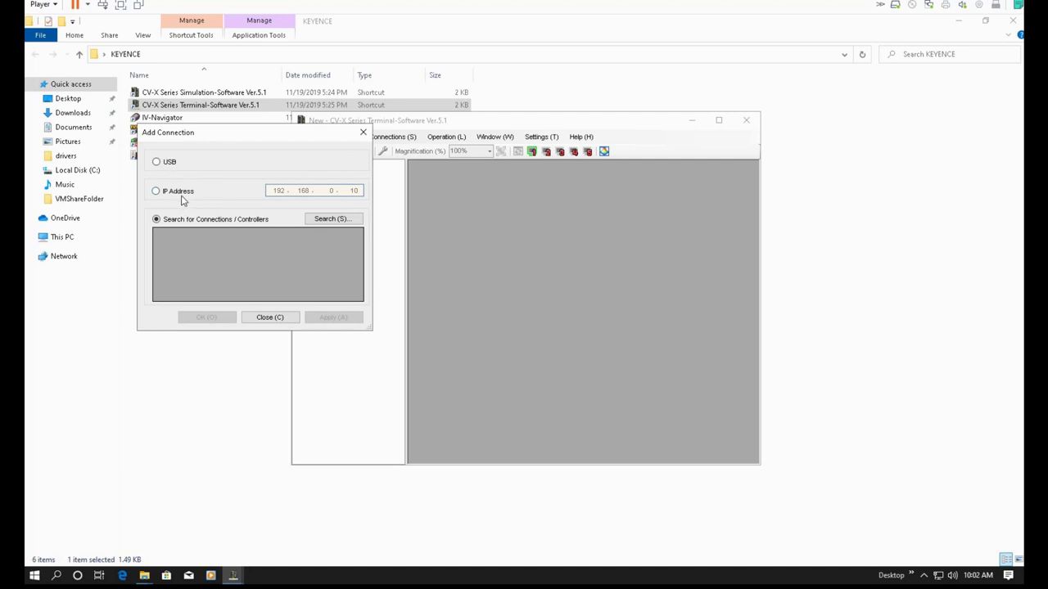
{"action": "left_click", "coordinate": [363, 134]}
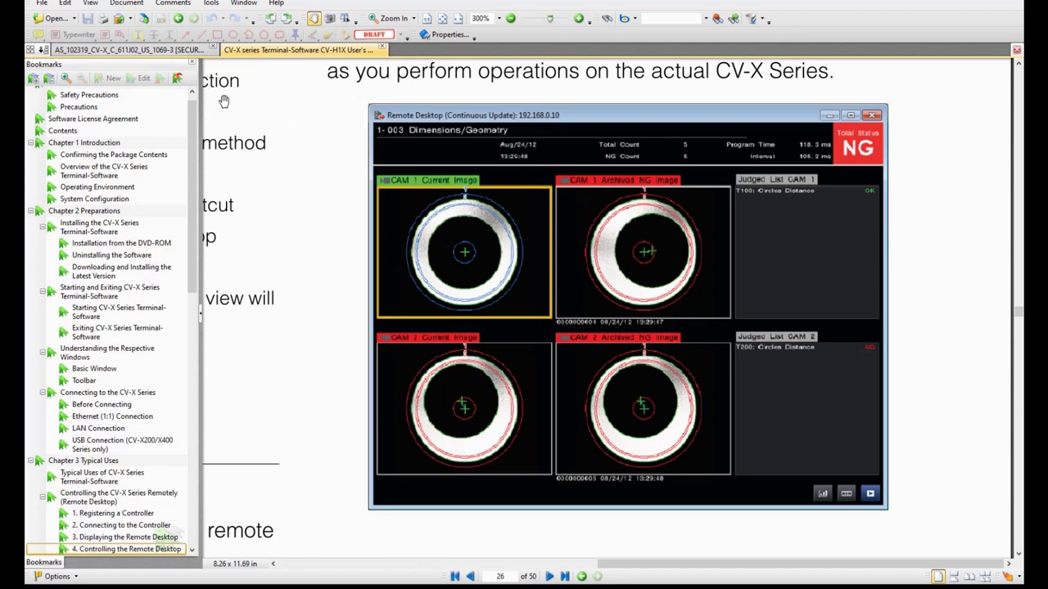
- Return to the brochure's cover page, then move the Terminal-Software window aside
{"action": "left_click", "coordinate": [183, 52]}
{"action": "scroll", "coordinate": [643, 426], "scroll_direction": "up", "scroll_amount": 3}
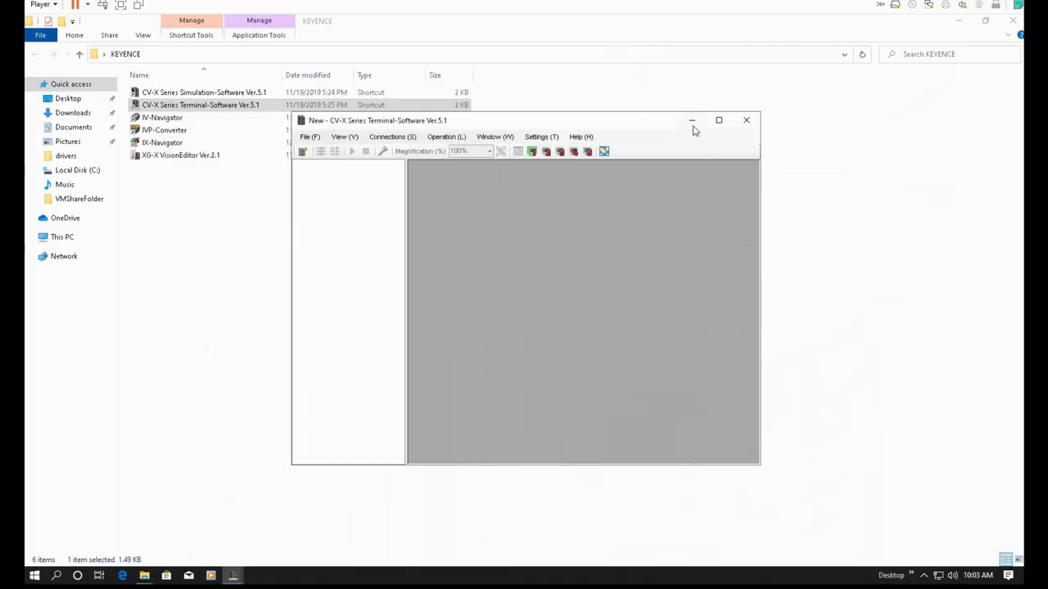
{"action": "left_click_drag", "start_coordinate": [650, 125], "coordinate": [698, 160]}
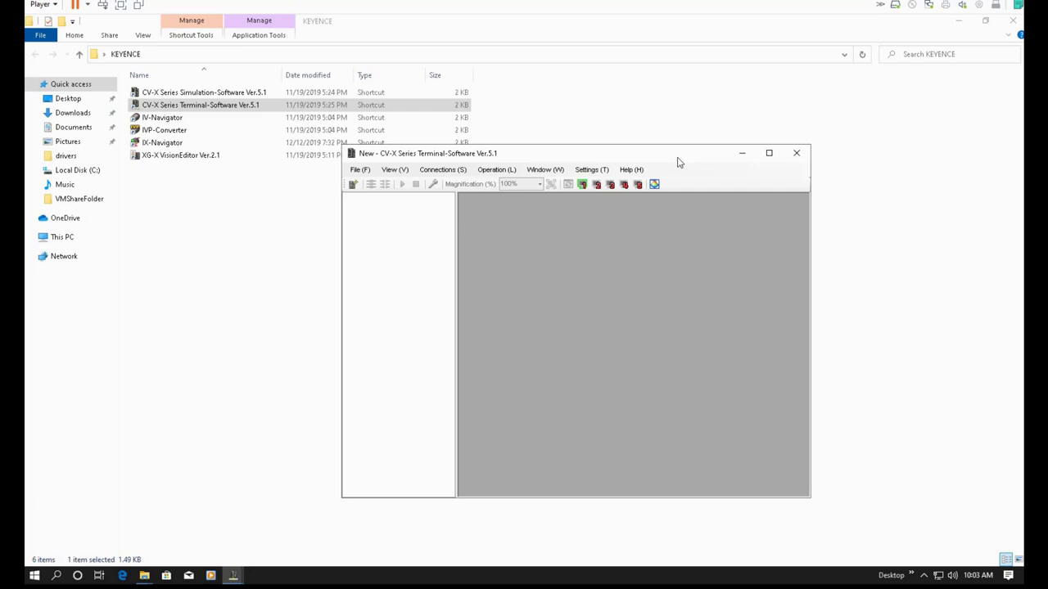
- Nudge the Terminal-Software window down slightly
{"action": "left_click_drag", "start_coordinate": [655, 163], "coordinate": [656, 173]}
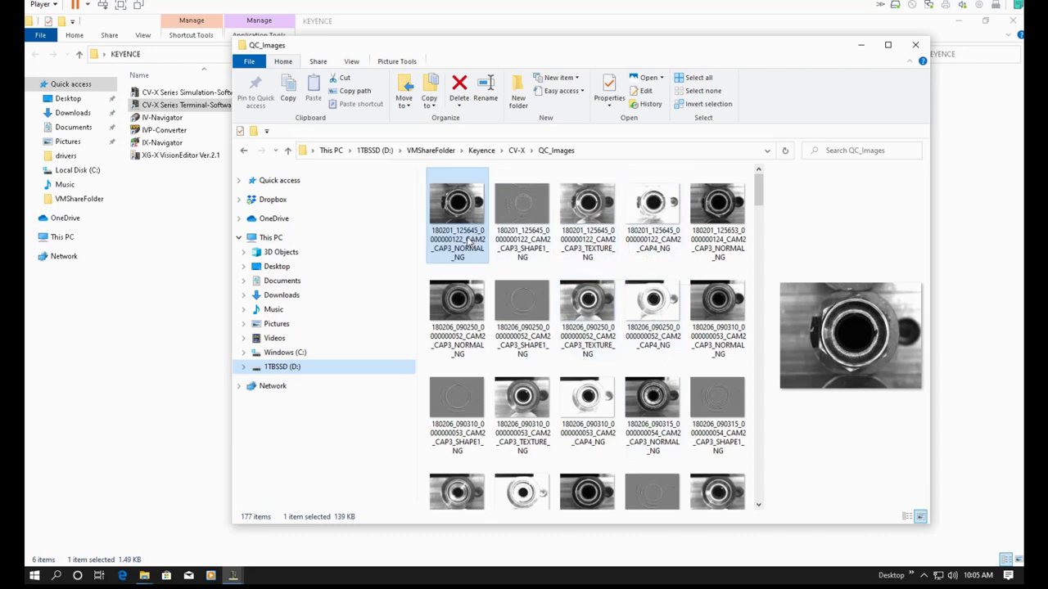
- Preview the CAP3 texture inspection image, then relaunch CV-X Terminal-Software
{"action": "left_click", "coordinate": [586, 214]}
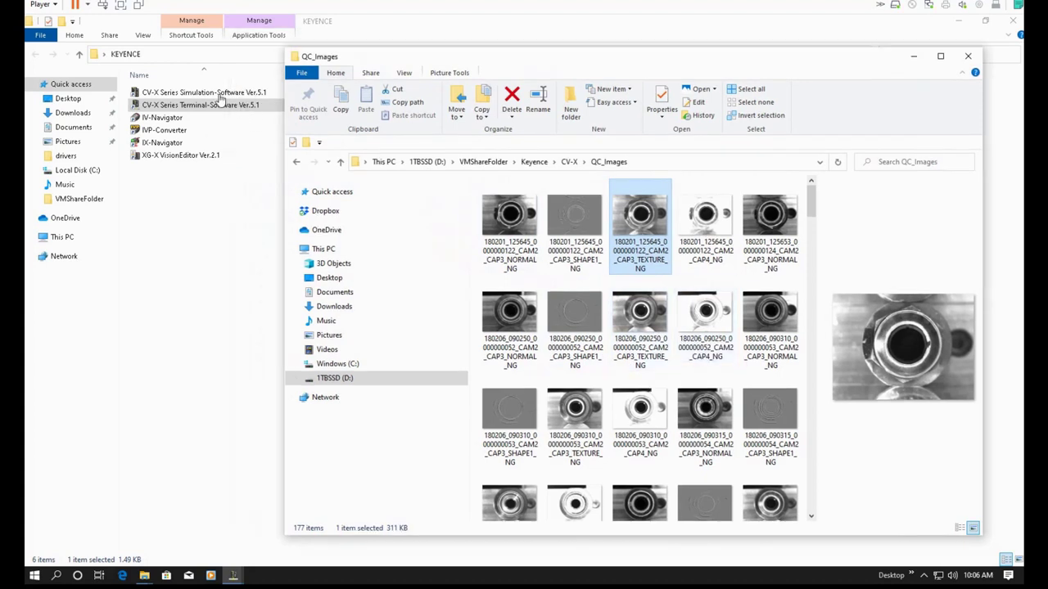
{"action": "double_click", "coordinate": [249, 105]}
{"action": "left_click", "coordinate": [915, 57]}
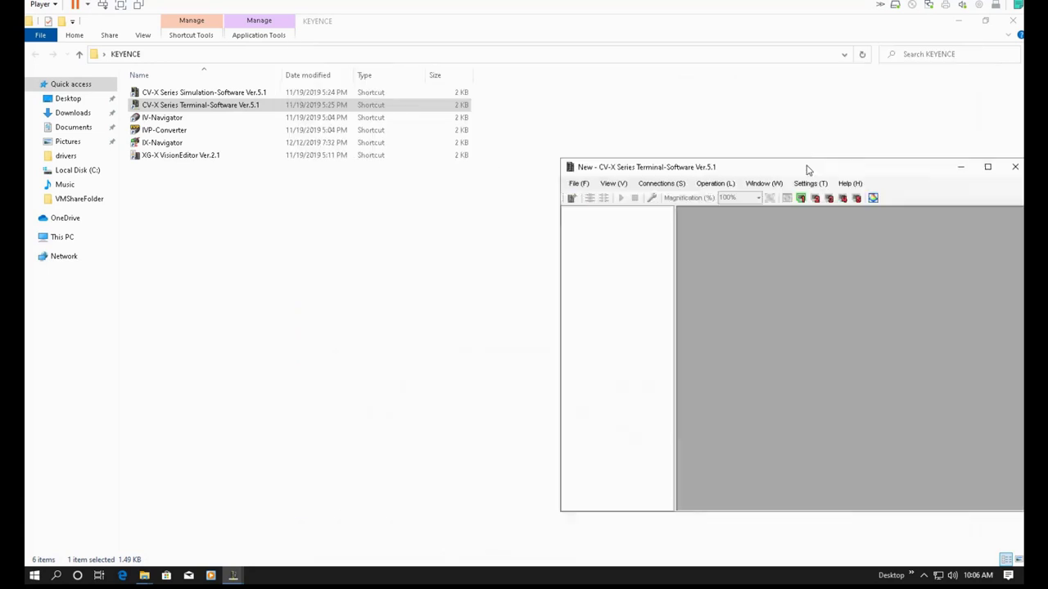
- Launch Simulation-Software and review Download from Controller options: new workspace and SRG_20191031_1300
{"action": "left_click", "coordinate": [201, 96]}
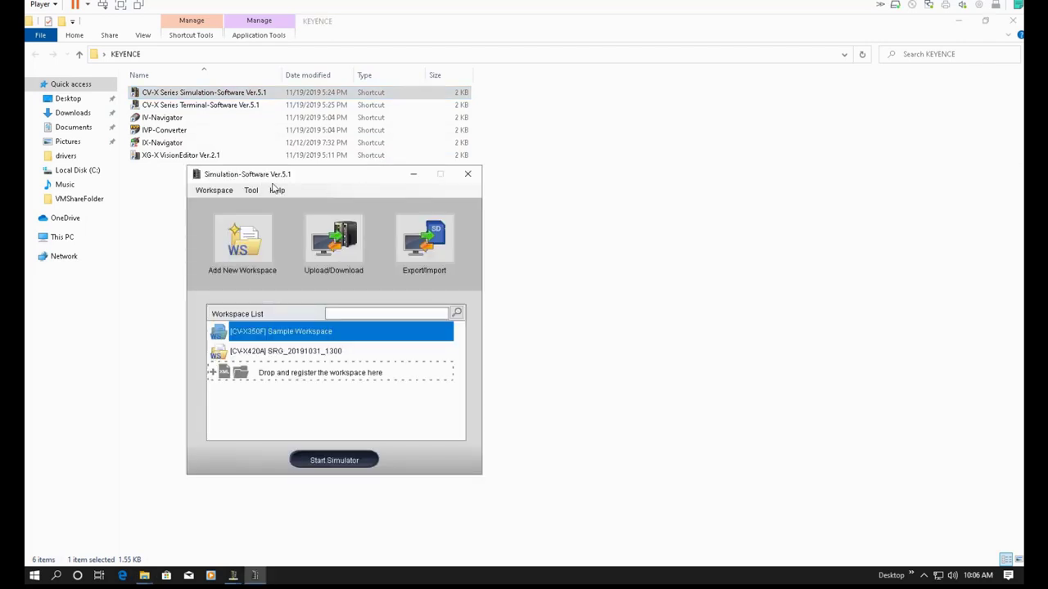
{"action": "left_click", "coordinate": [352, 256]}
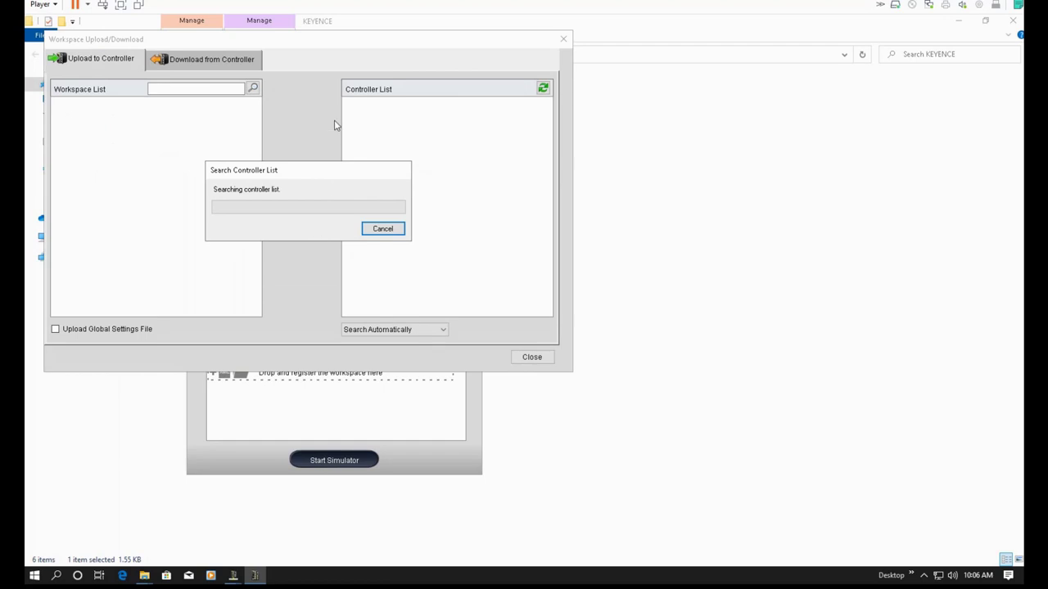
{"action": "left_click_drag", "start_coordinate": [355, 41], "coordinate": [761, 131]}
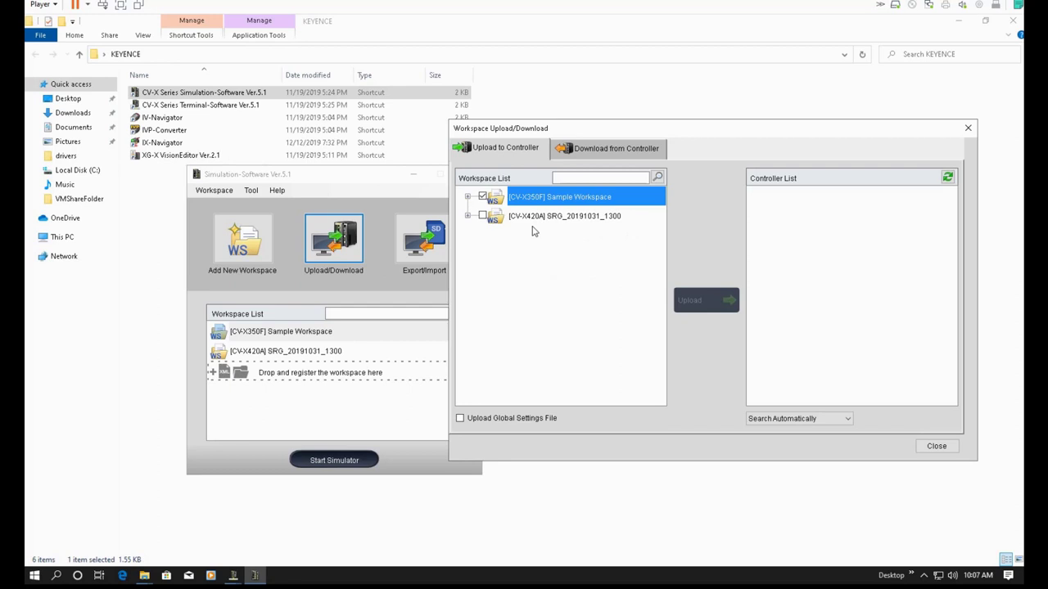
{"action": "left_click", "coordinate": [590, 161]}
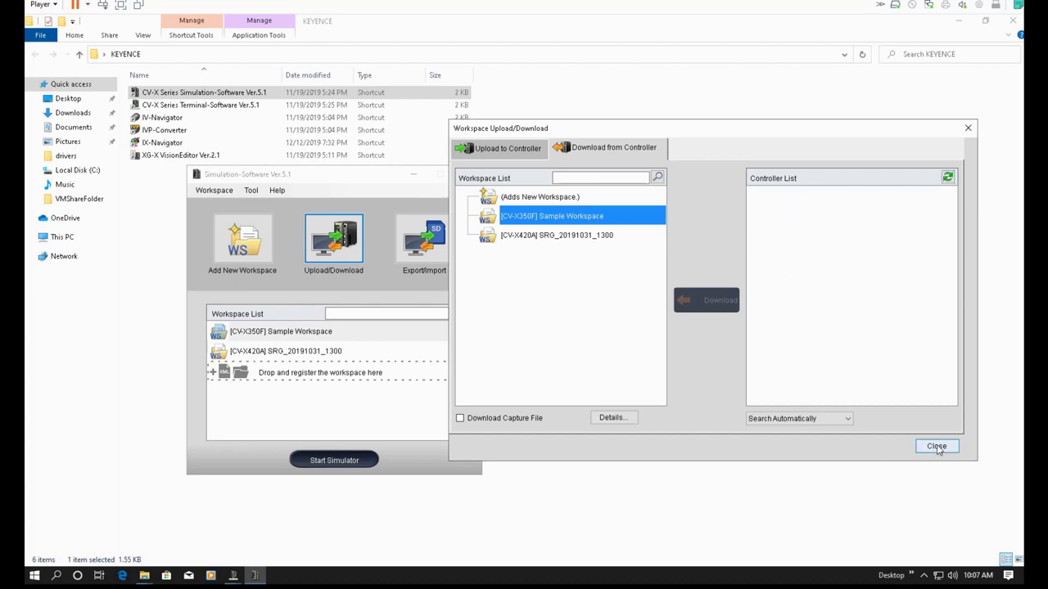
{"action": "left_click", "coordinate": [522, 199]}
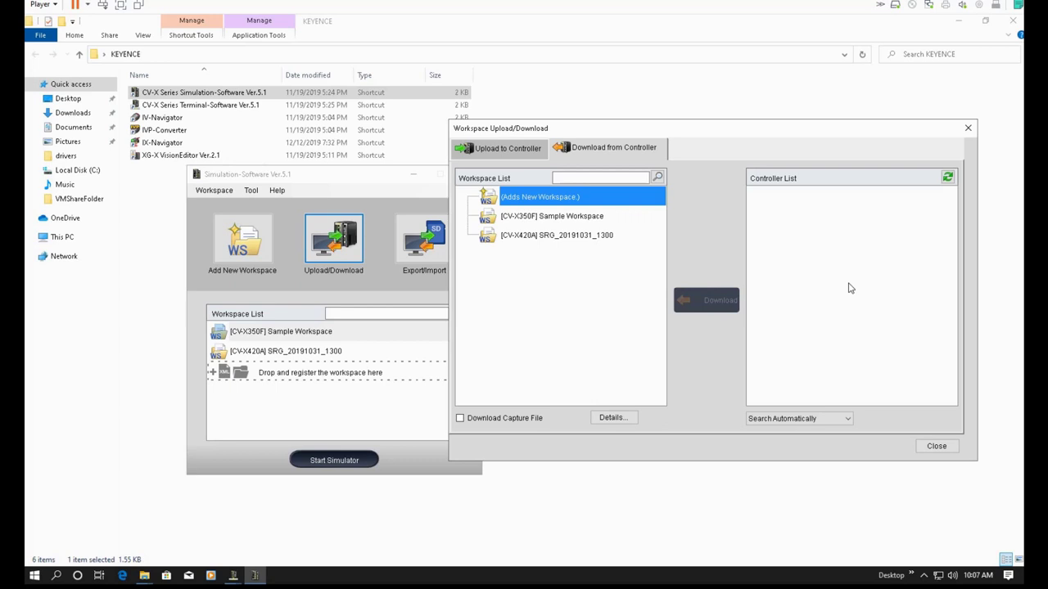
{"action": "left_click", "coordinate": [582, 236]}
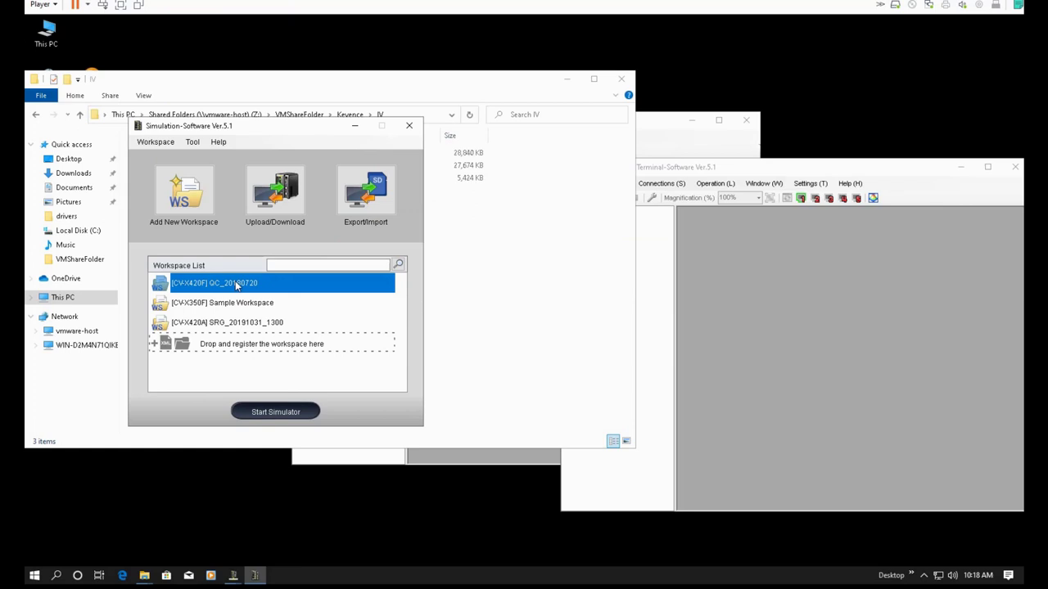
- Start the QC_20180720 simulator in setup mode and edit tool T203's Black/White-Specific Area settings
{"action": "left_click", "coordinate": [286, 414]}
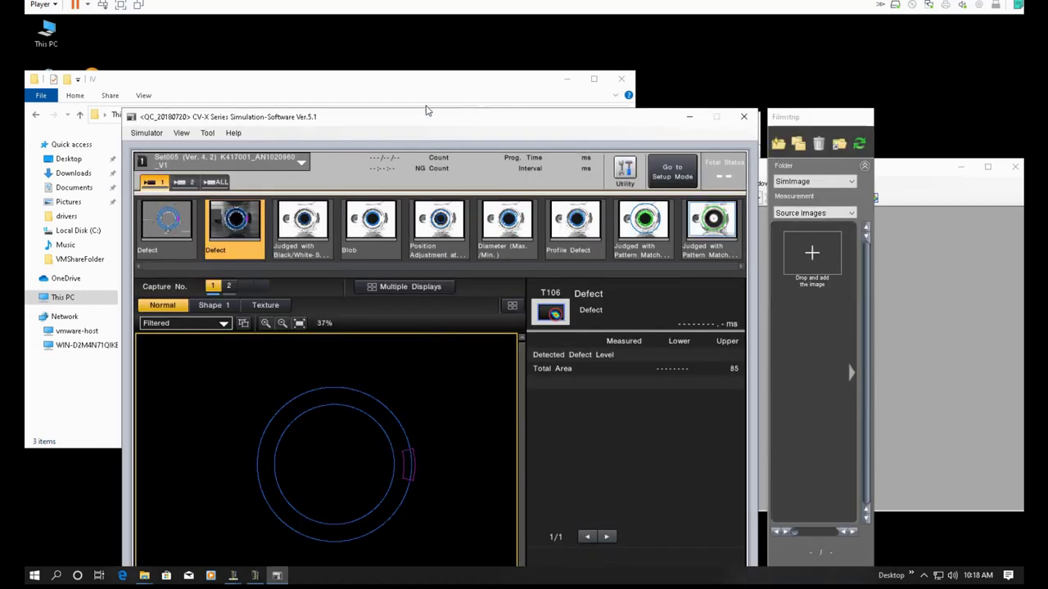
{"action": "left_click_drag", "start_coordinate": [423, 124], "coordinate": [354, 40]}
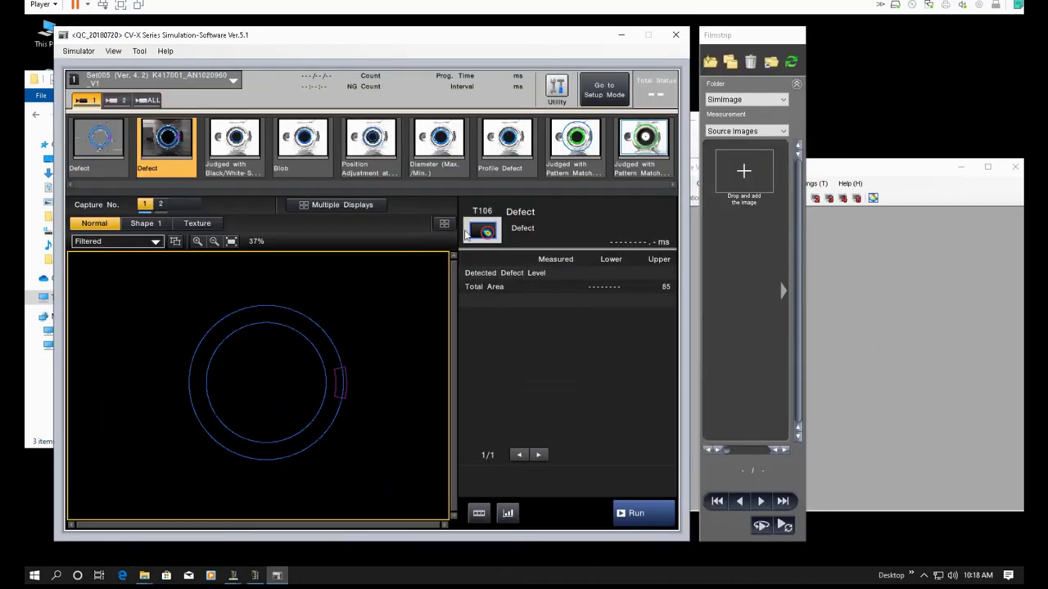
{"action": "left_click", "coordinate": [604, 90]}
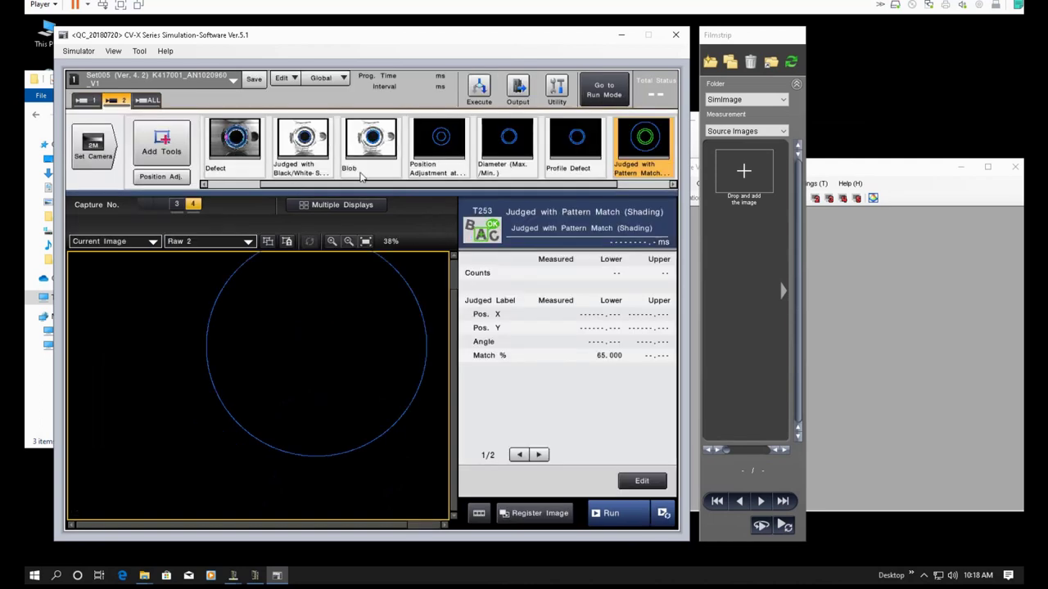
{"action": "left_click", "coordinate": [314, 154]}
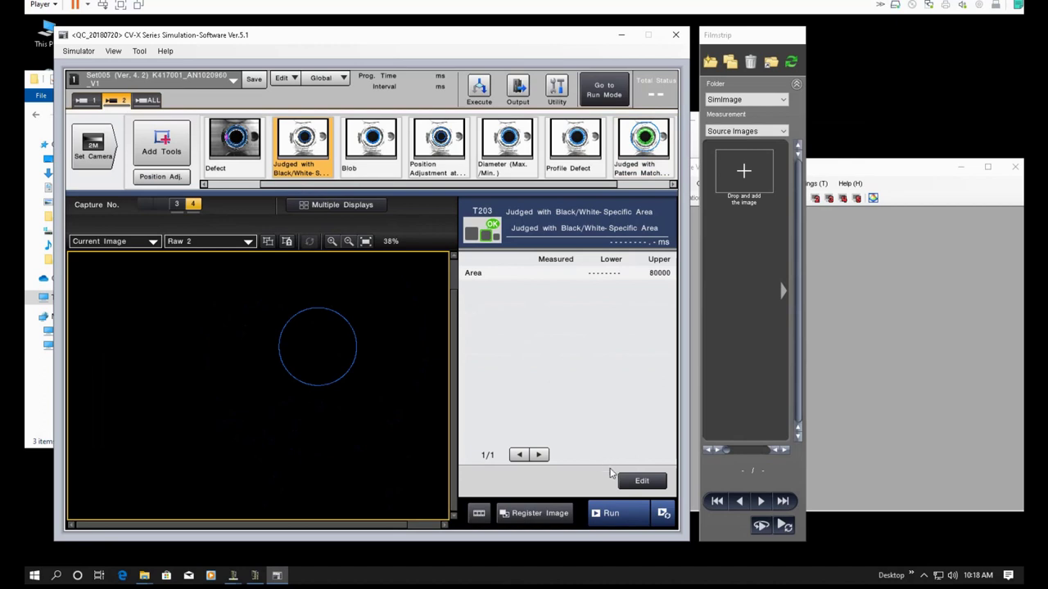
{"action": "left_click", "coordinate": [641, 481]}
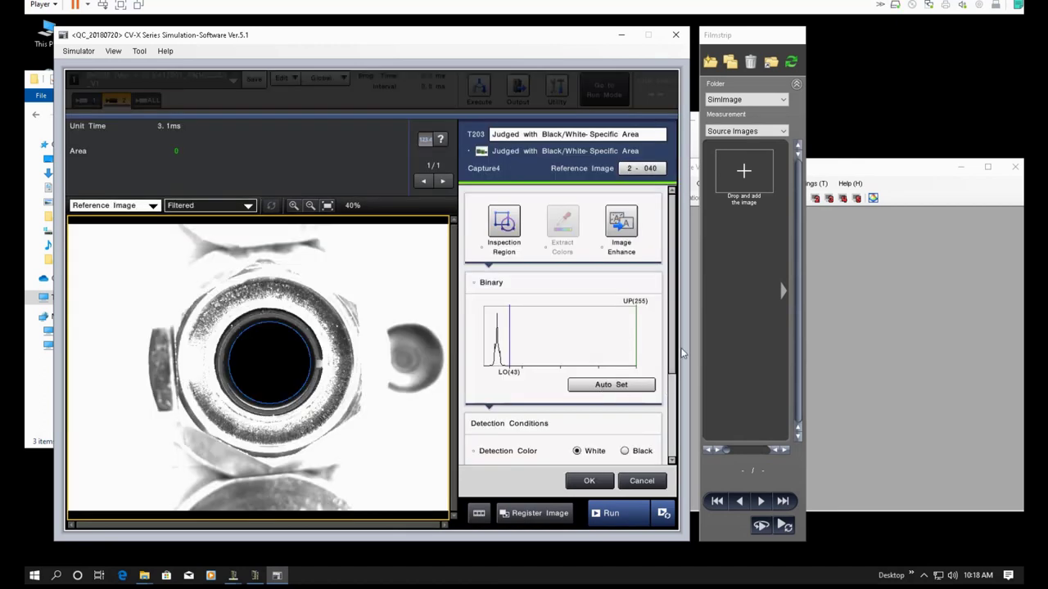
- Check the T203 Area upper limit, leave it at 80000, and close the settings
{"action": "left_click_drag", "start_coordinate": [673, 372], "coordinate": [669, 470]}
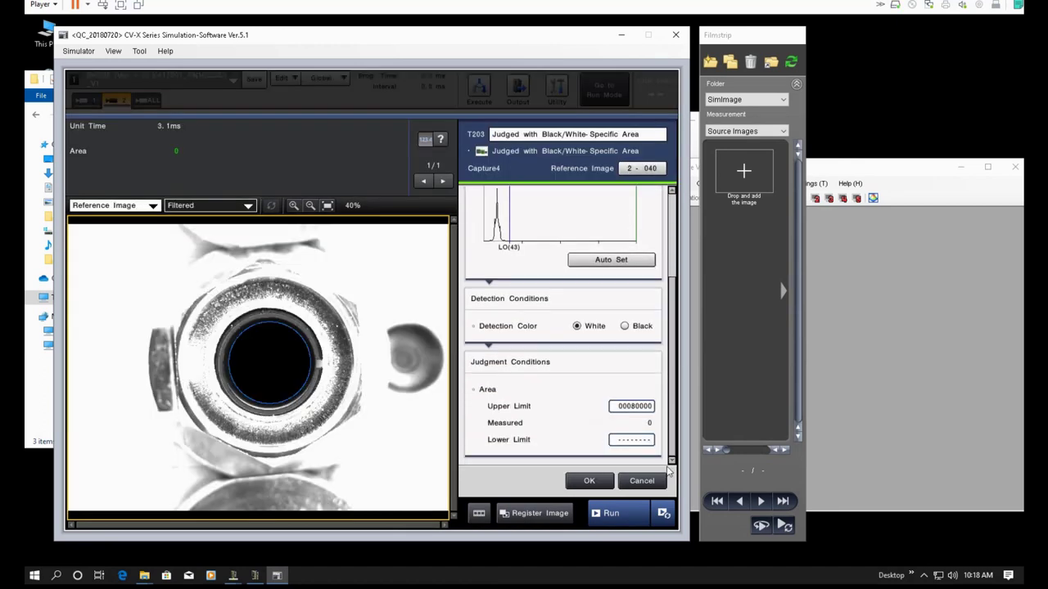
{"action": "left_click", "coordinate": [634, 410]}
{"action": "left_click", "coordinate": [623, 377]}
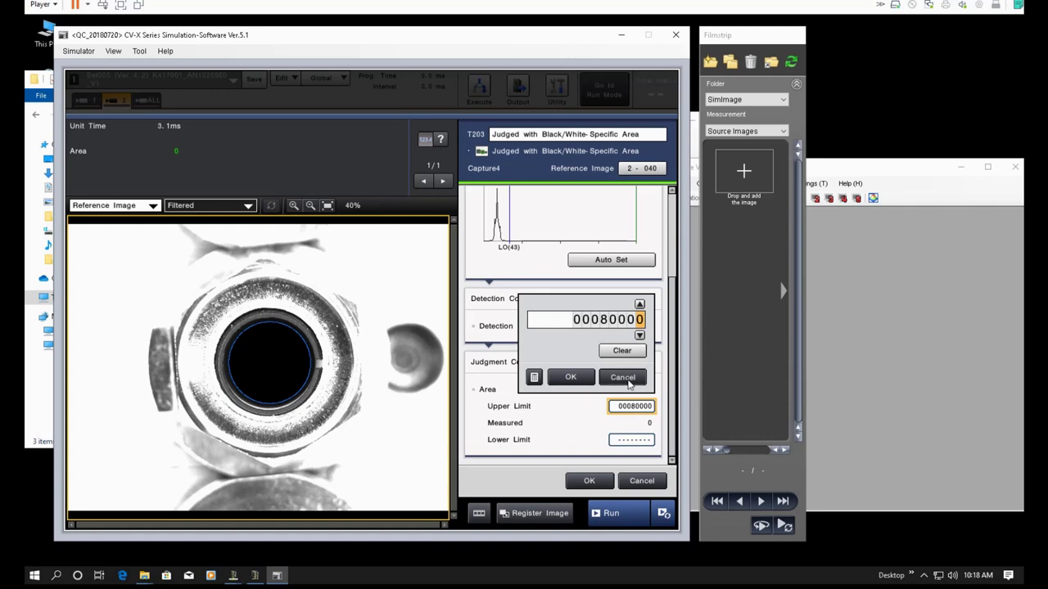
{"action": "left_click", "coordinate": [643, 484]}
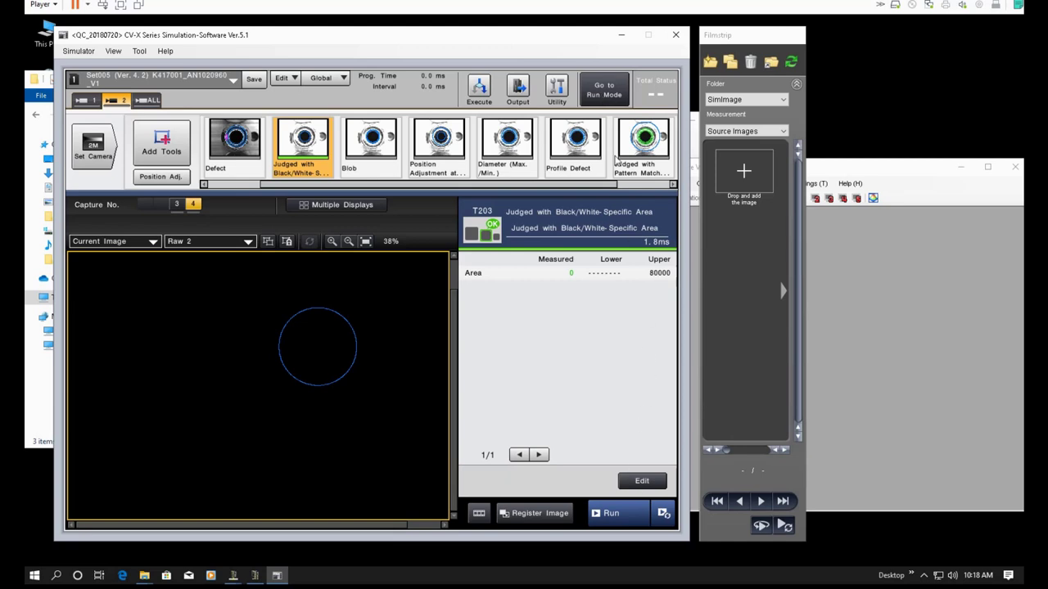
- Return the simulator to run mode, saving the tool settings, and reposition its window
{"action": "left_click", "coordinate": [602, 89]}
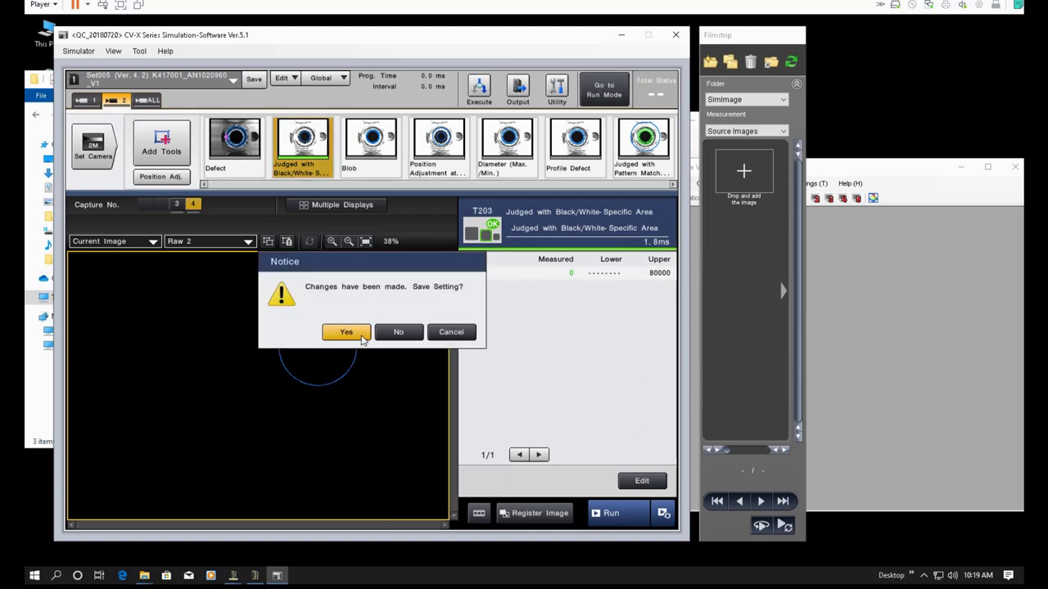
{"action": "left_click", "coordinate": [361, 338]}
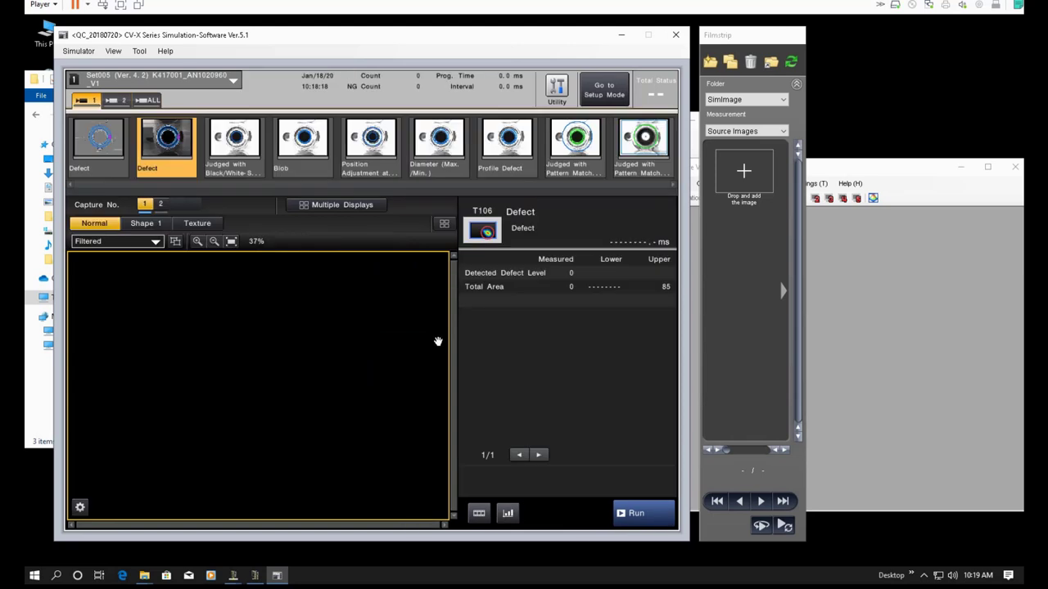
{"action": "left_click_drag", "start_coordinate": [511, 39], "coordinate": [571, 57]}
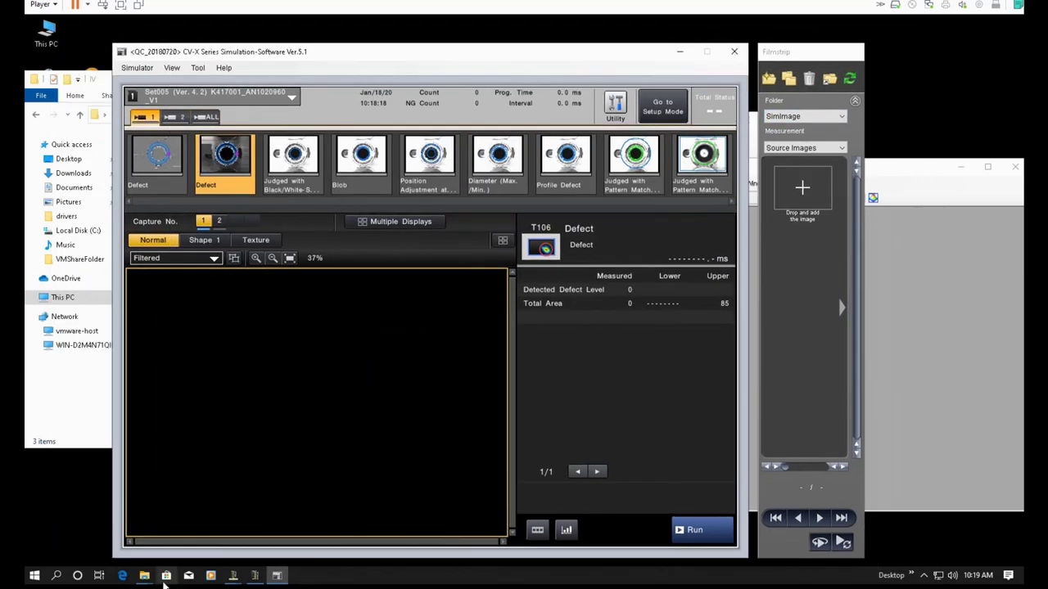
{"action": "mouse_move", "coordinate": [159, 577]}
{"action": "mouse_move", "coordinate": [206, 525]}
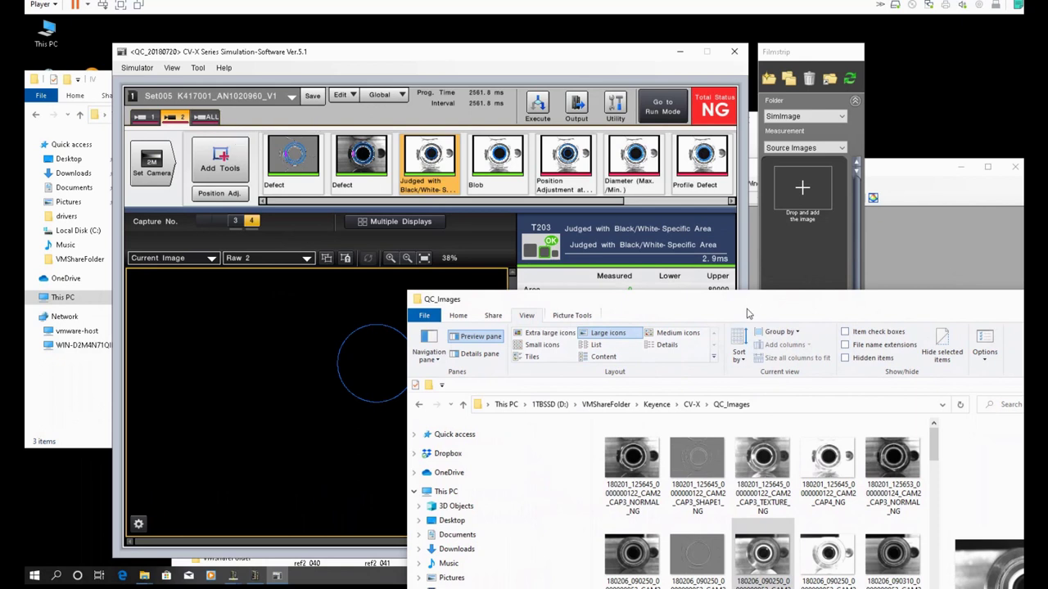
- Select the first five QC images and open the filmstrip's capture storage folder (CAM2)
{"action": "left_click_drag", "start_coordinate": [735, 299], "coordinate": [532, 283]}
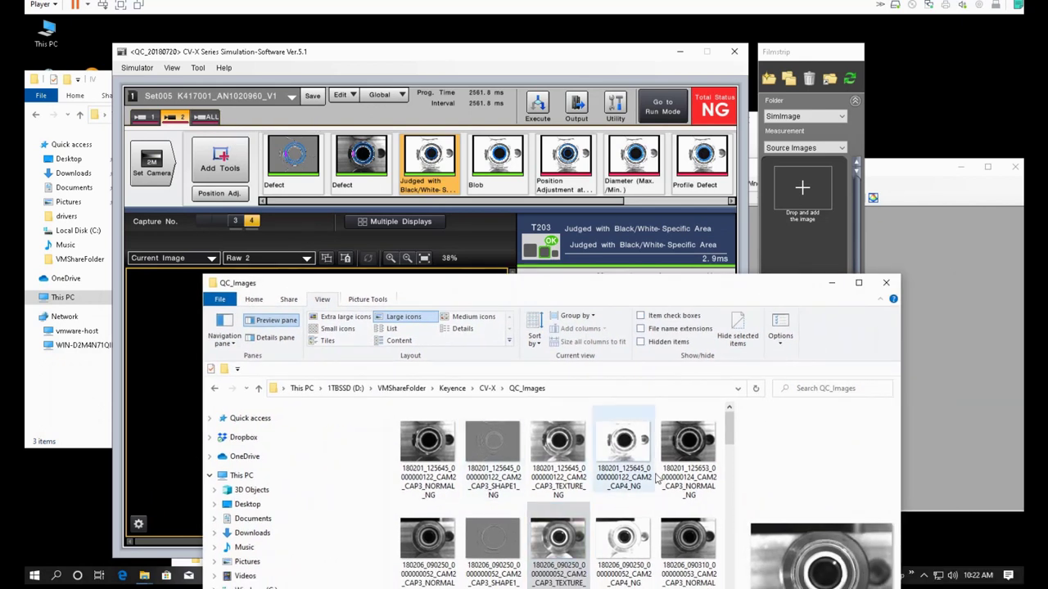
{"action": "left_click", "coordinate": [684, 451]}
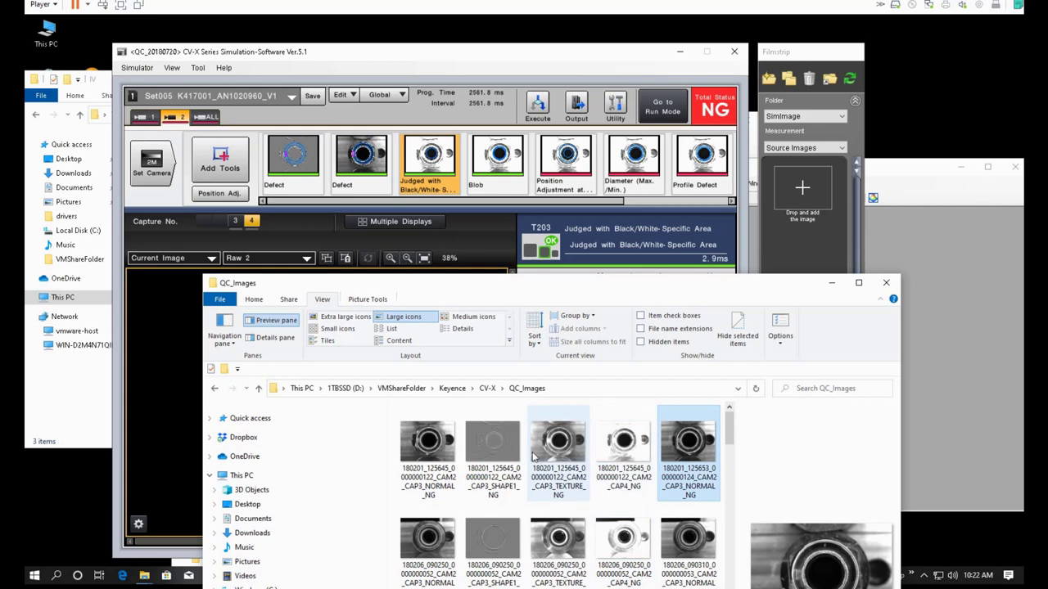
{"action": "left_click", "coordinate": [456, 450], "text": "shift"}
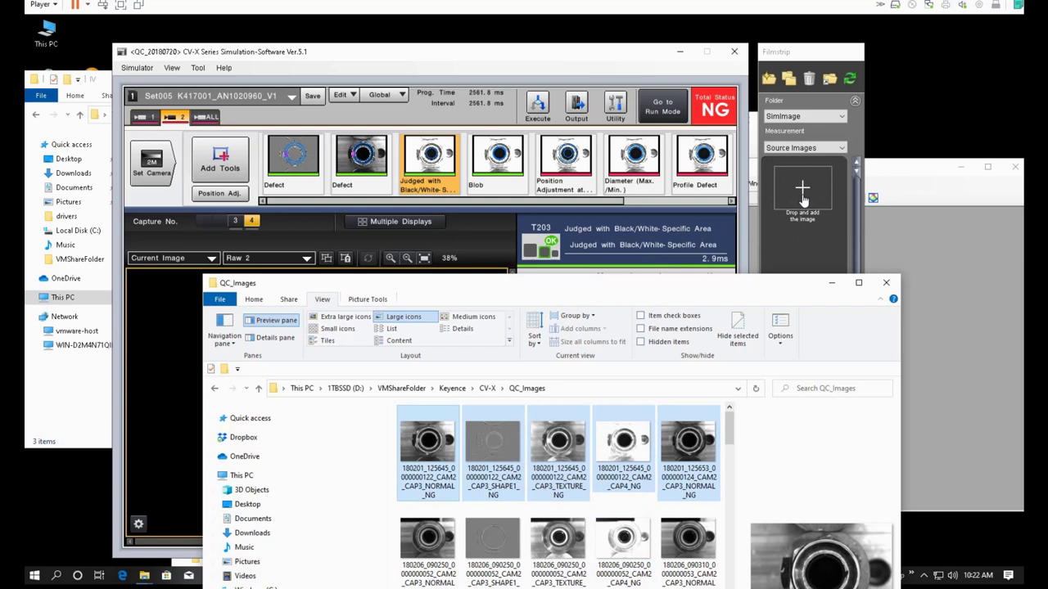
{"action": "left_click", "coordinate": [830, 80]}
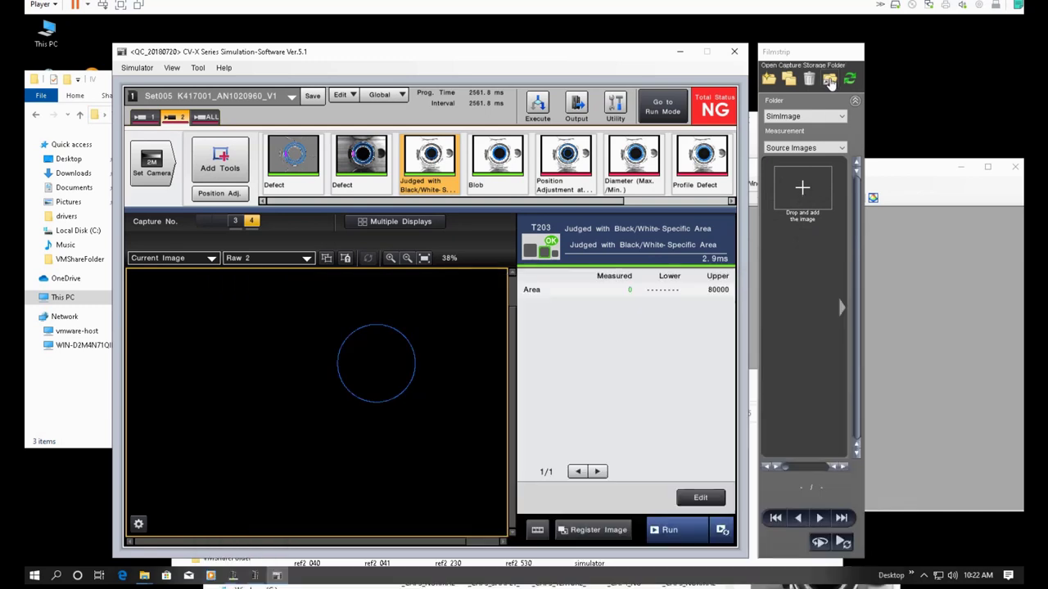
{"action": "left_click", "coordinate": [830, 81]}
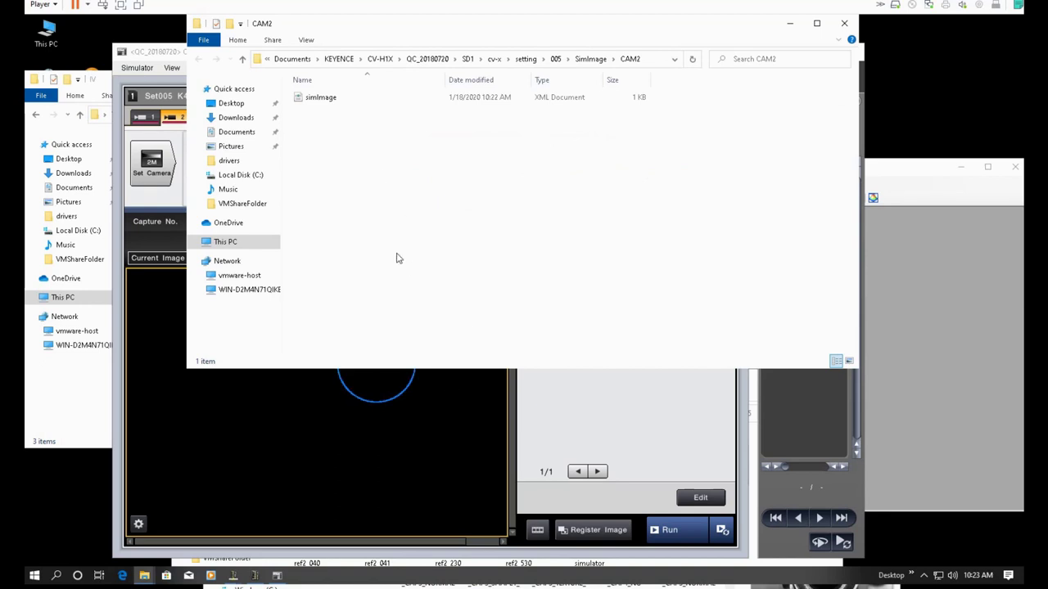
- Copy all QC_Images pictures into the CAM2 folder, then minimize it
{"action": "left_click", "coordinate": [425, 582]}
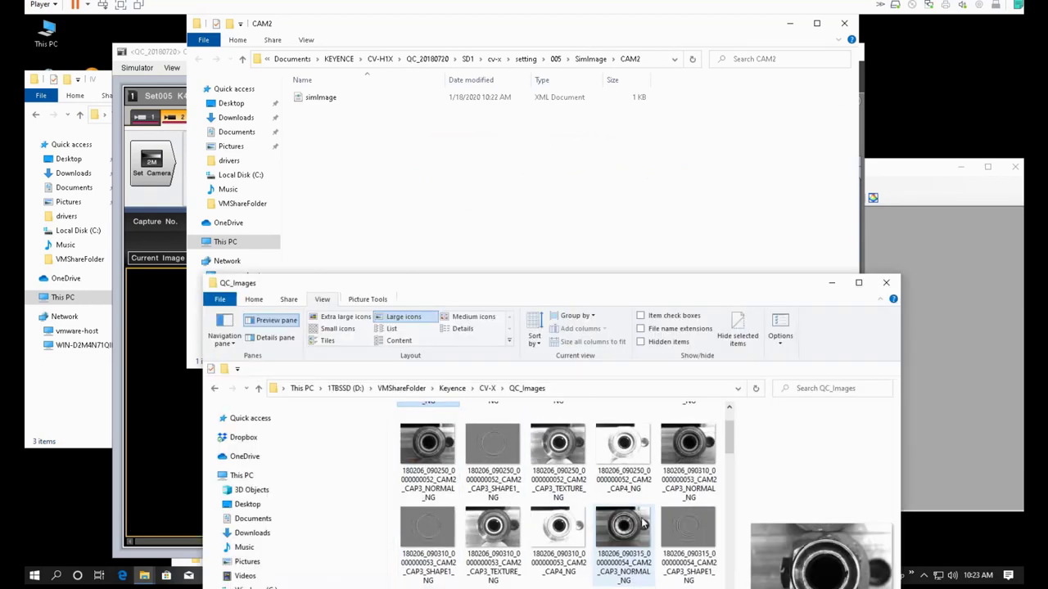
{"action": "key", "text": "ctrl+a"}
{"action": "scroll", "coordinate": [667, 541], "scroll_direction": "up", "scroll_amount": 1}
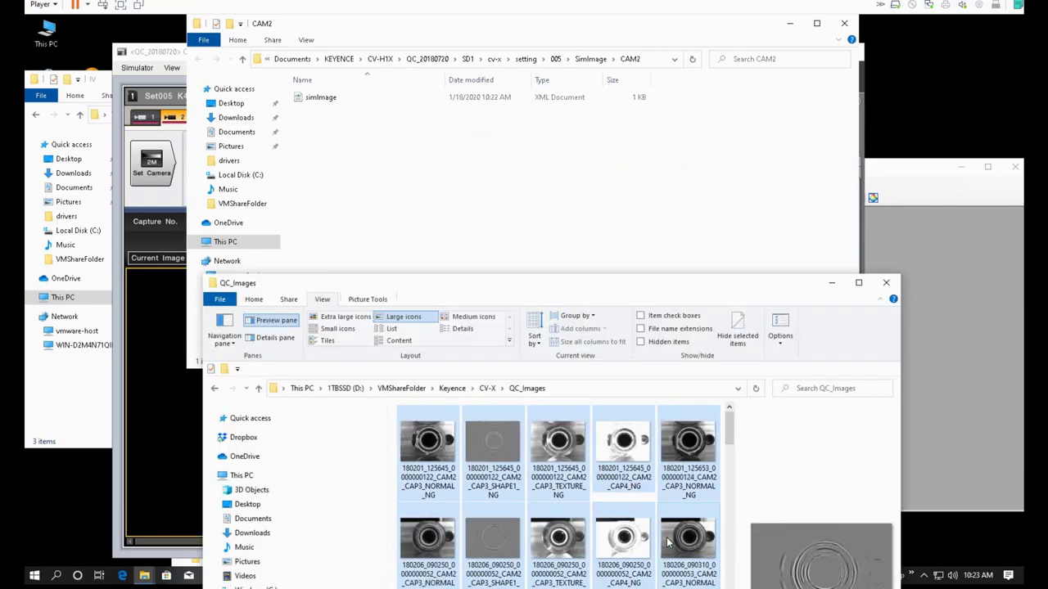
{"action": "right_click", "coordinate": [494, 443]}
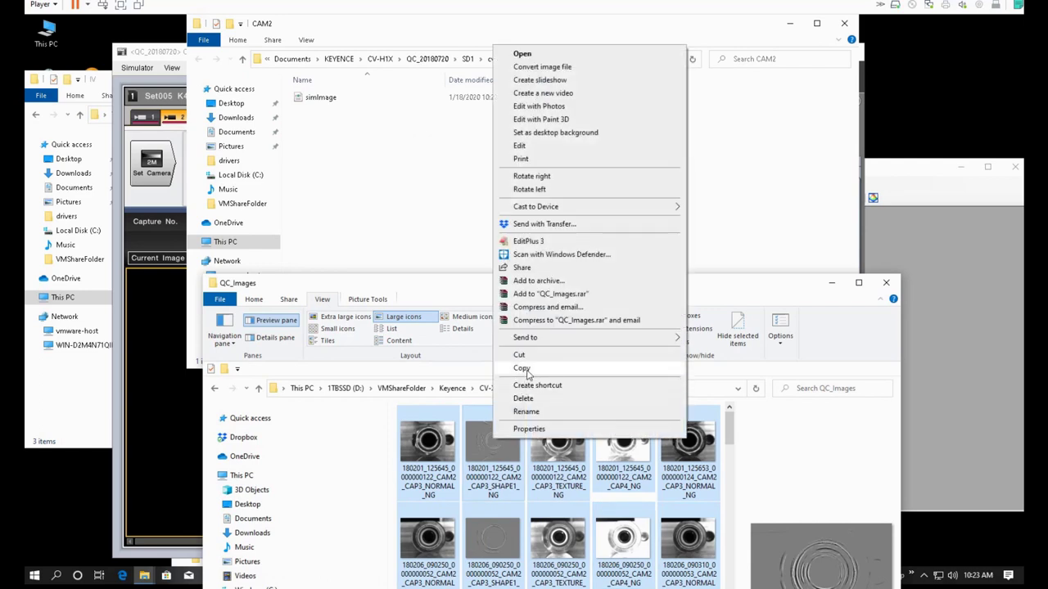
{"action": "left_click", "coordinate": [521, 368]}
{"action": "left_click", "coordinate": [412, 147]}
{"action": "right_click", "coordinate": [414, 146]}
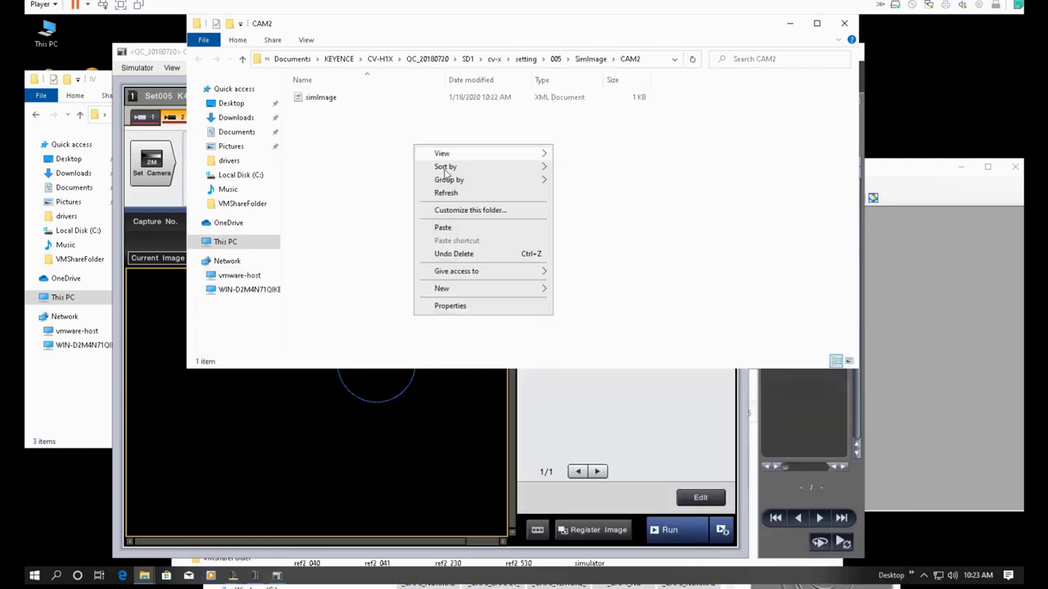
{"action": "left_click", "coordinate": [443, 228]}
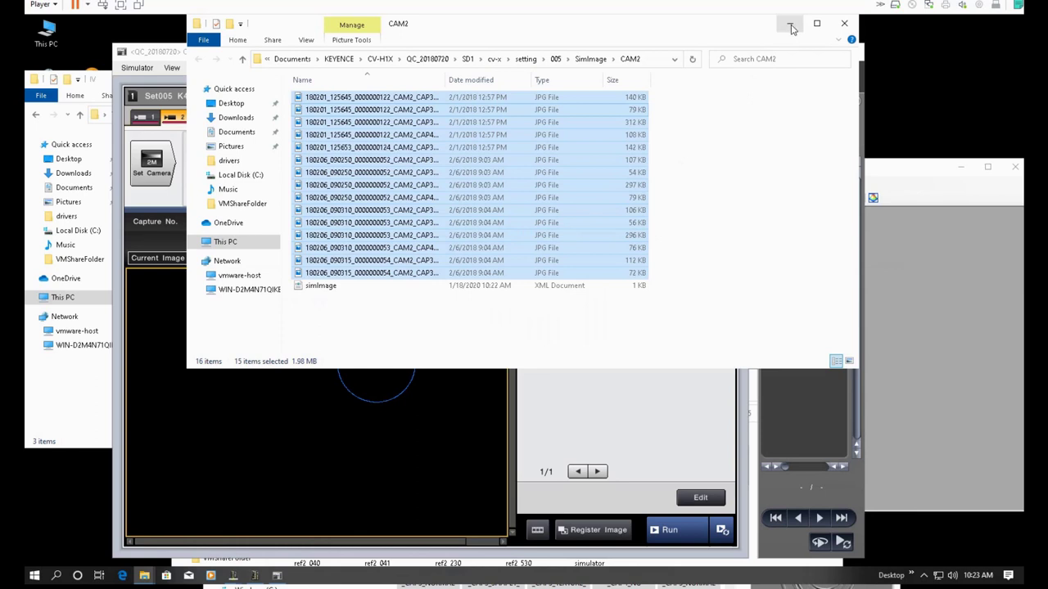
{"action": "left_click", "coordinate": [790, 26]}
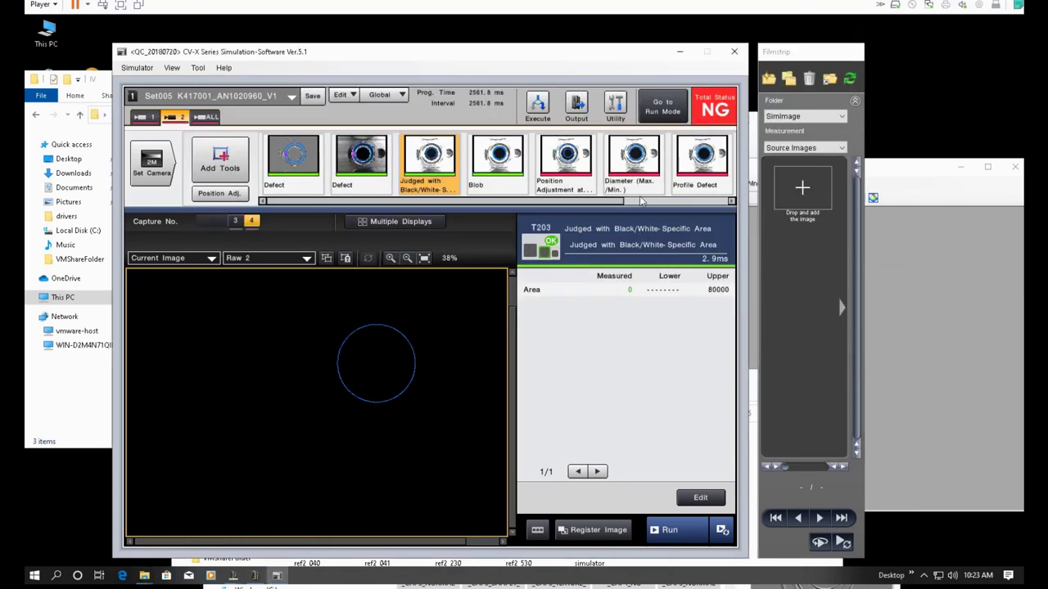
- Refresh the filmstrip, run image 00001, and view camera 1's T106 Defect result
{"action": "left_click", "coordinate": [849, 79]}
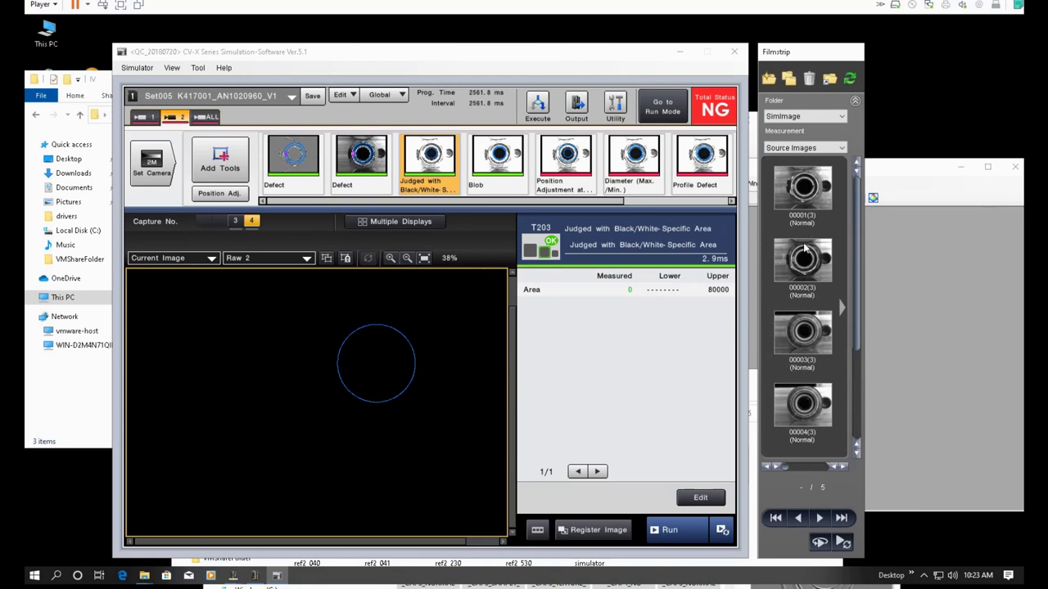
{"action": "left_click", "coordinate": [477, 165]}
{"action": "left_click", "coordinate": [800, 193]}
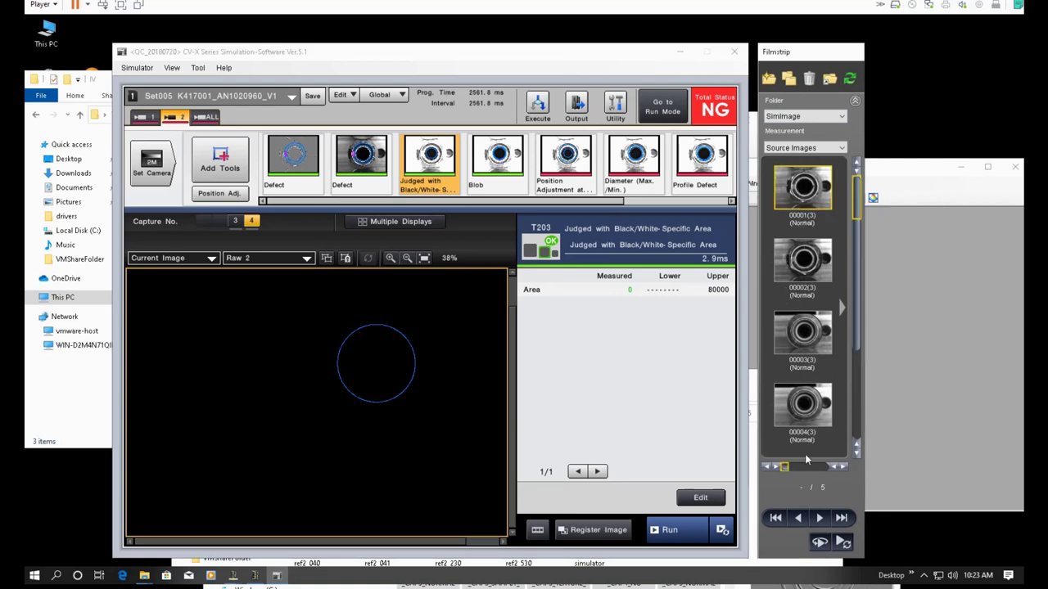
{"action": "left_click", "coordinate": [819, 518]}
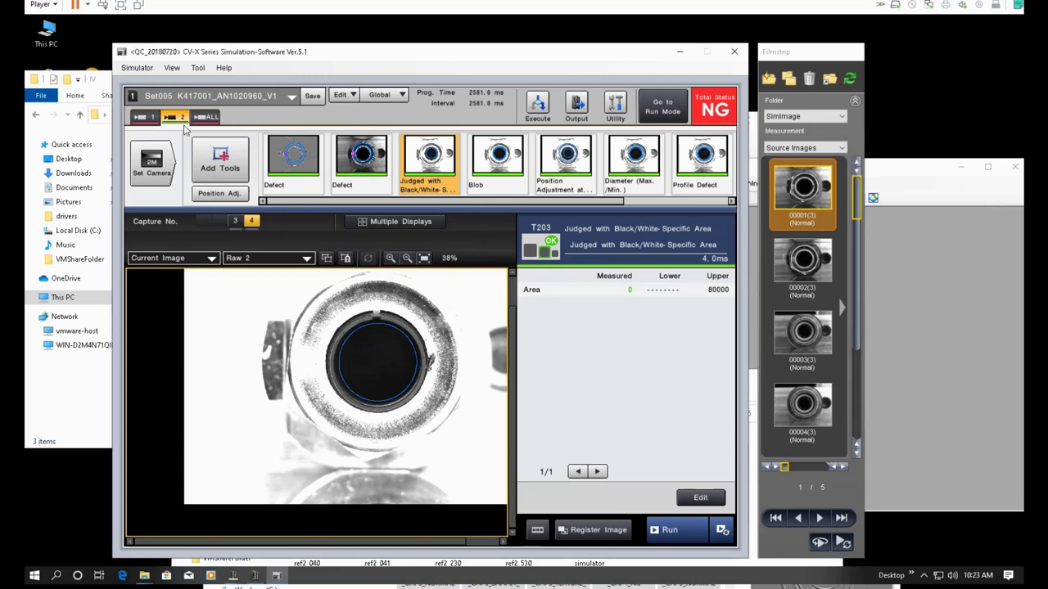
{"action": "left_click", "coordinate": [144, 118]}
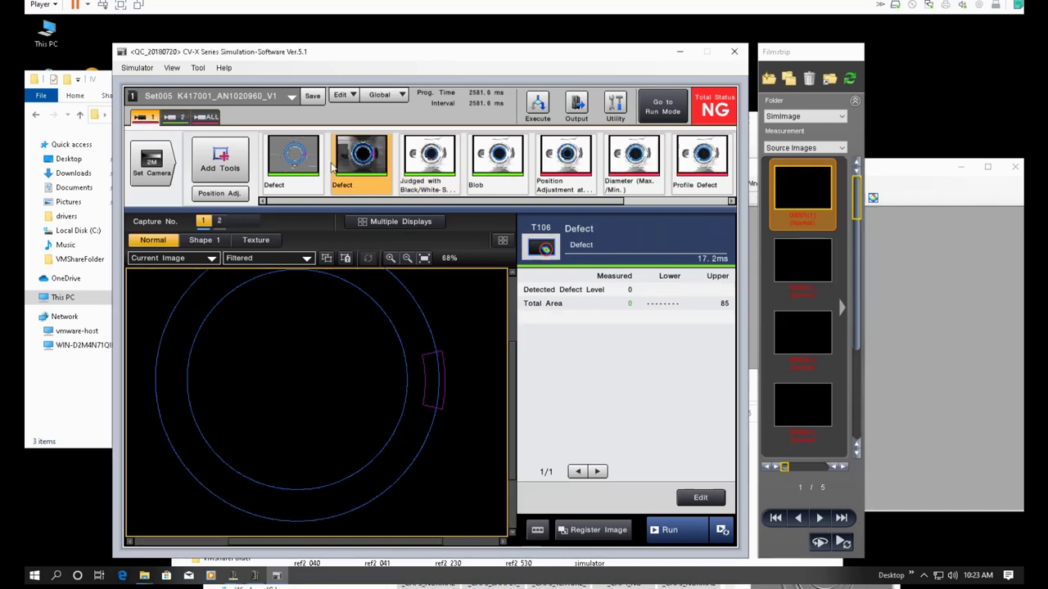
- Return to camera 2's inspection and advance the filmstrip to image 2 / 5
{"action": "left_click", "coordinate": [175, 117]}
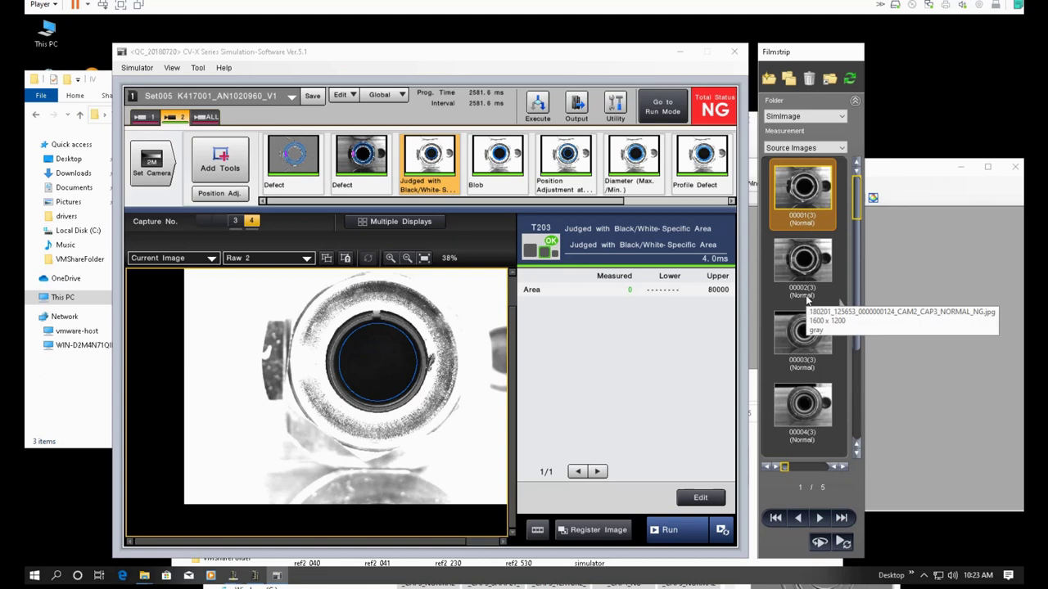
{"action": "left_click", "coordinate": [820, 518]}
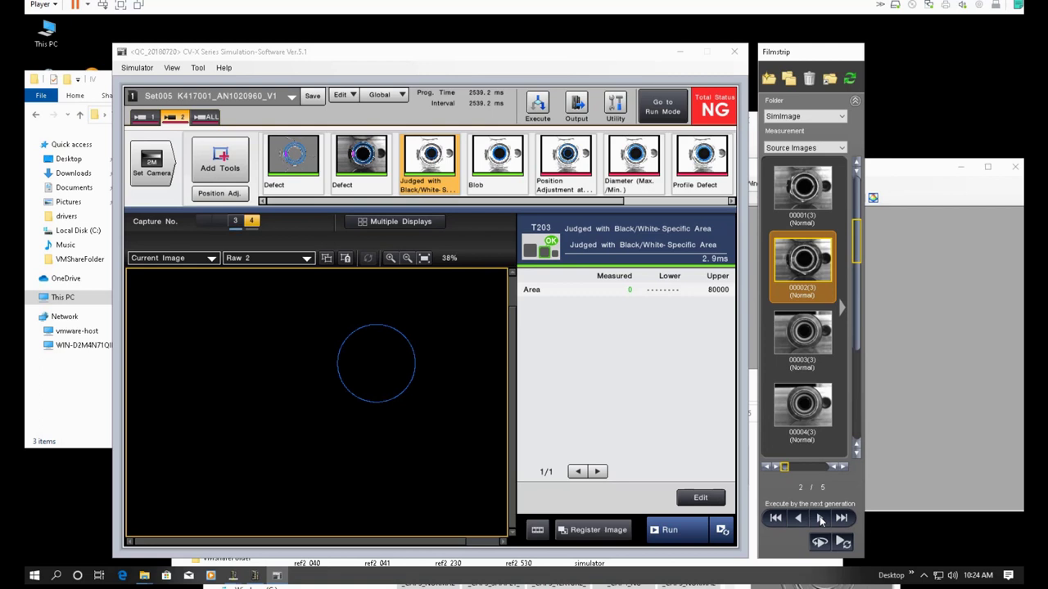
- Move the filmstrip to image 3 / 5 and check its T251 Diameter (Max./Min.) result
{"action": "left_click", "coordinate": [820, 519]}
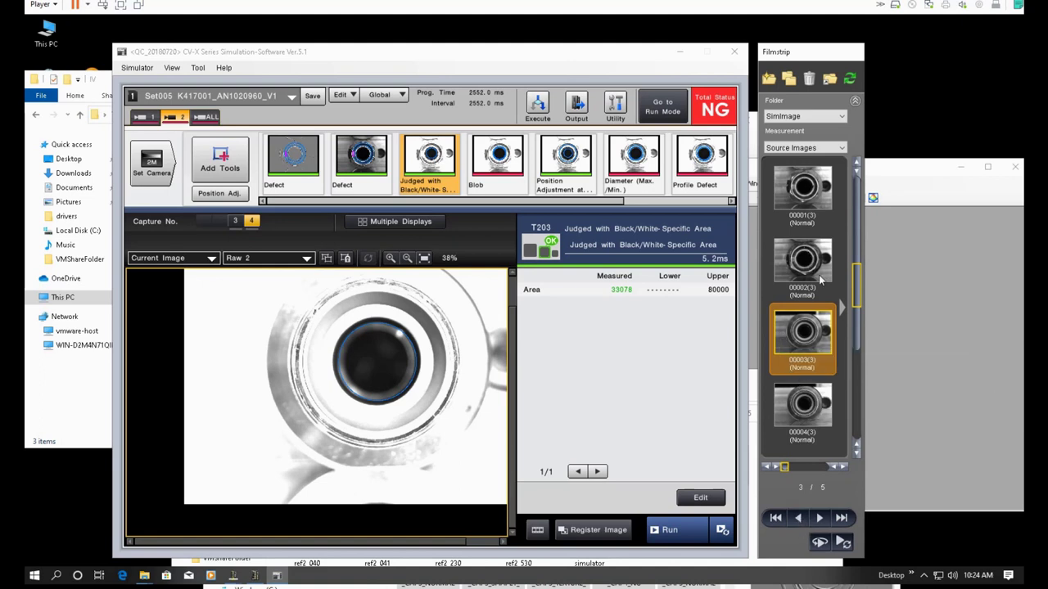
{"action": "left_click", "coordinate": [819, 518]}
{"action": "left_click", "coordinate": [361, 427]}
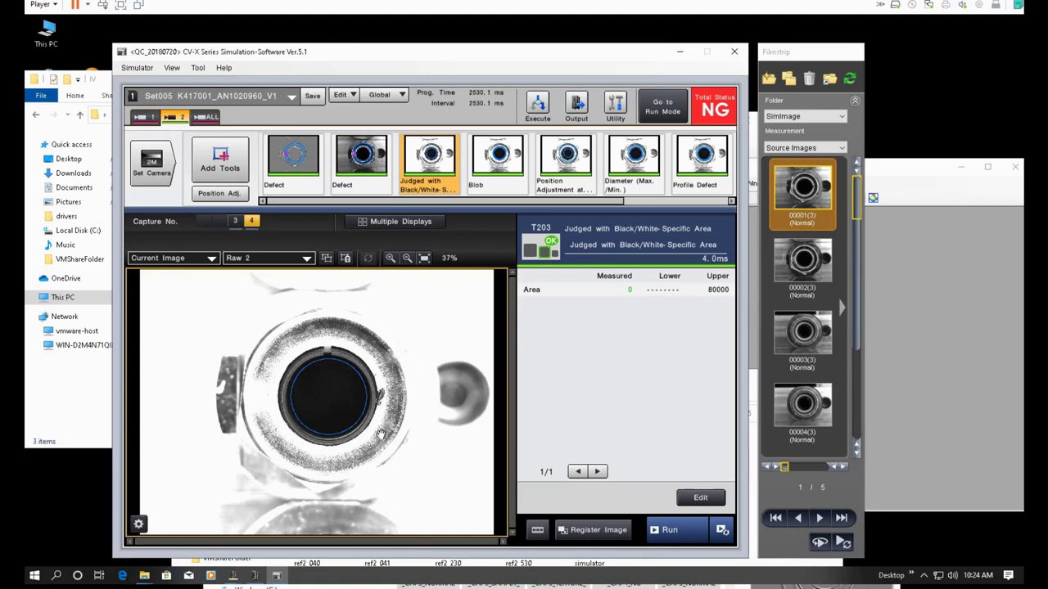
{"action": "left_click", "coordinate": [809, 505]}
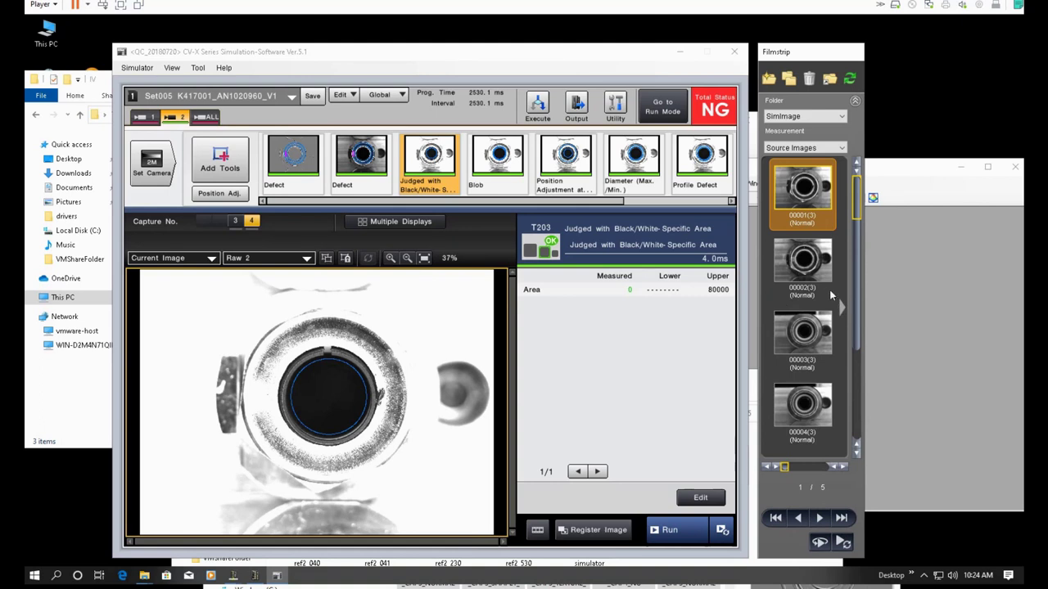
{"action": "left_click", "coordinate": [802, 332]}
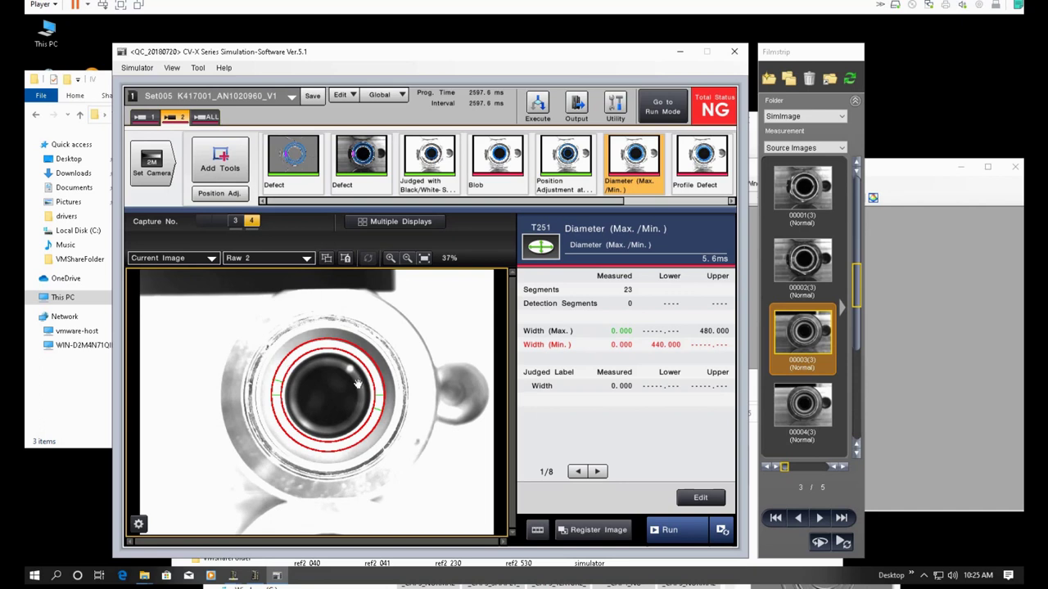
{"action": "left_click", "coordinate": [809, 190]}
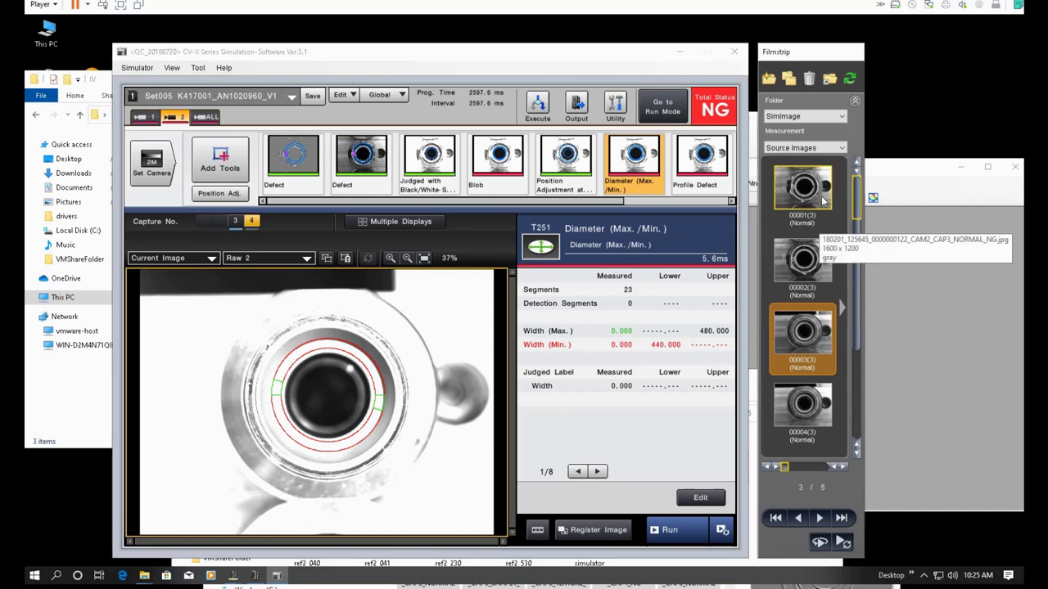
{"action": "left_click", "coordinate": [823, 198]}
{"action": "left_click", "coordinate": [308, 386]}
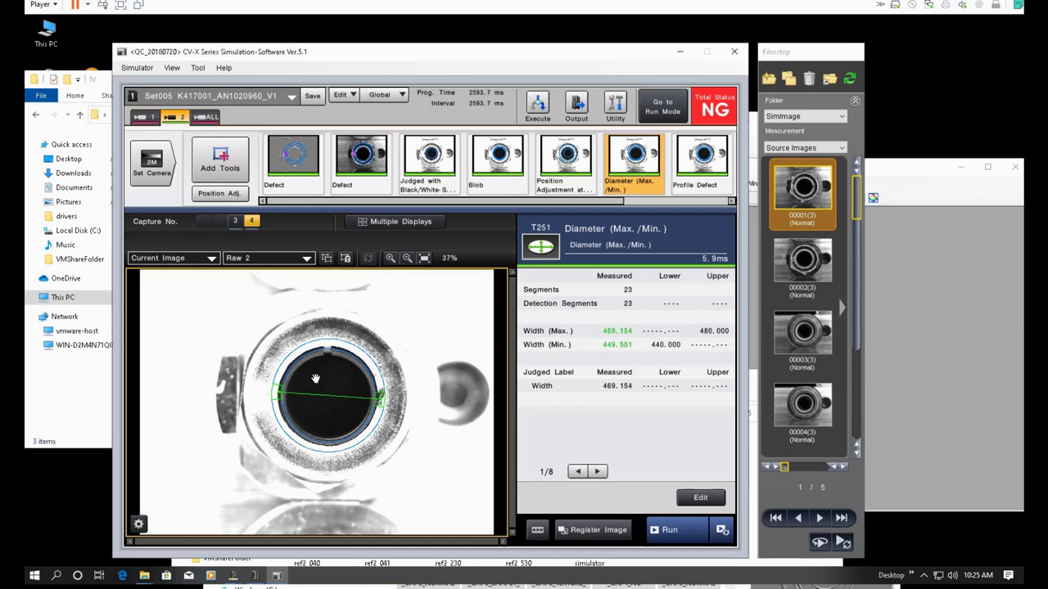
{"action": "left_click", "coordinate": [775, 359]}
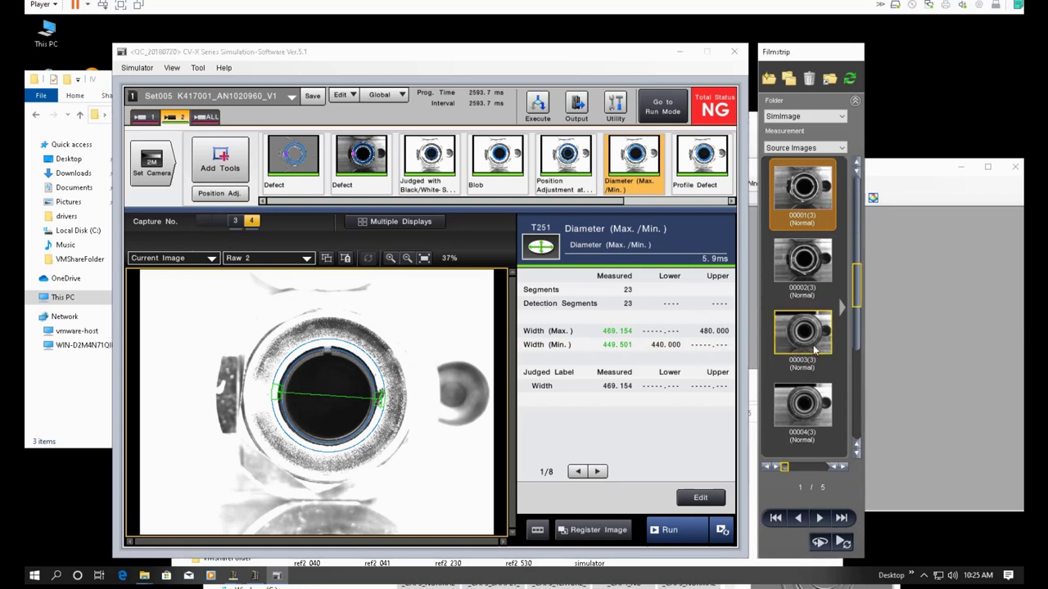
{"action": "left_click", "coordinate": [460, 368]}
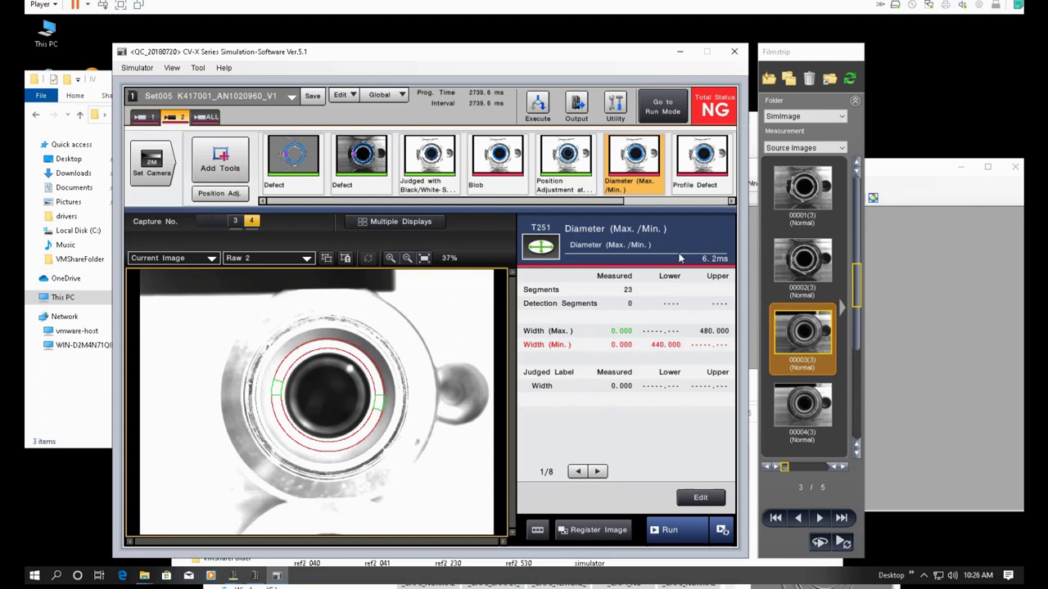
{"action": "left_click", "coordinate": [807, 327]}
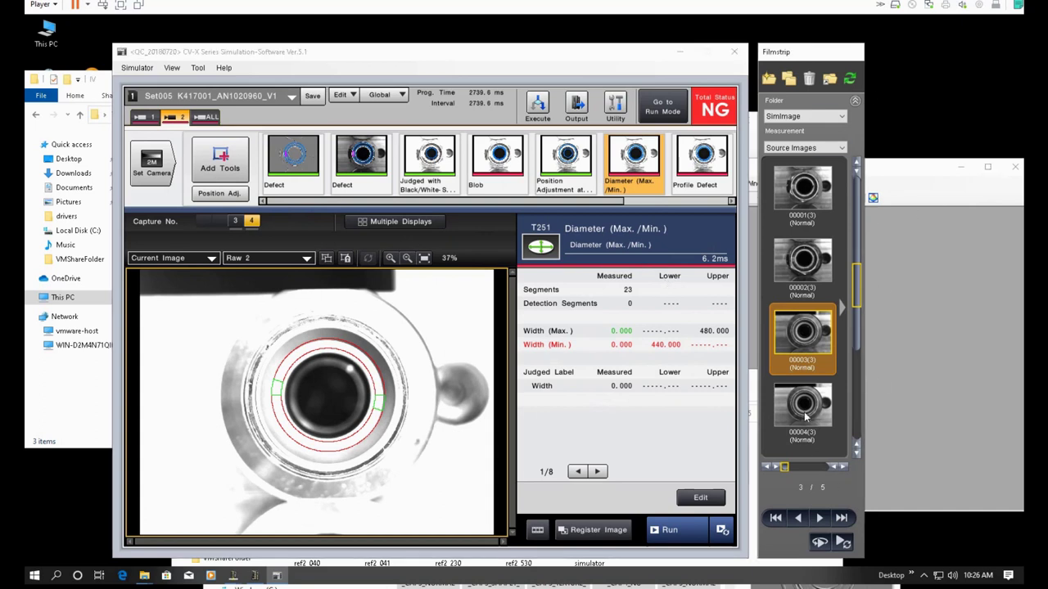
{"action": "left_click", "coordinate": [554, 205]}
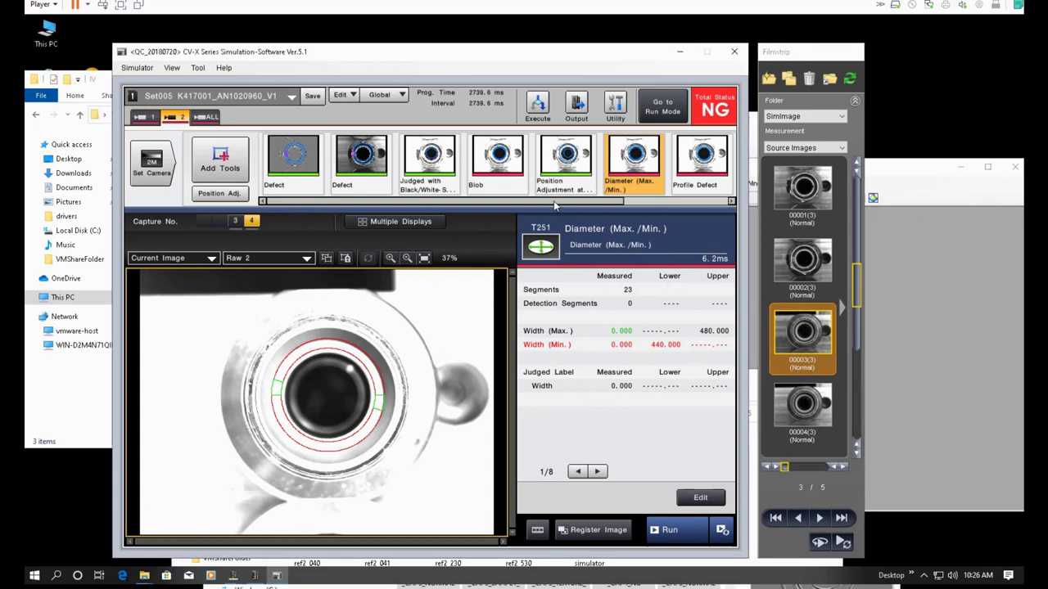
- Scroll the tool strip right and bring up the Tool Catalog to add a new tool
{"action": "left_click_drag", "start_coordinate": [553, 201], "coordinate": [642, 205]}
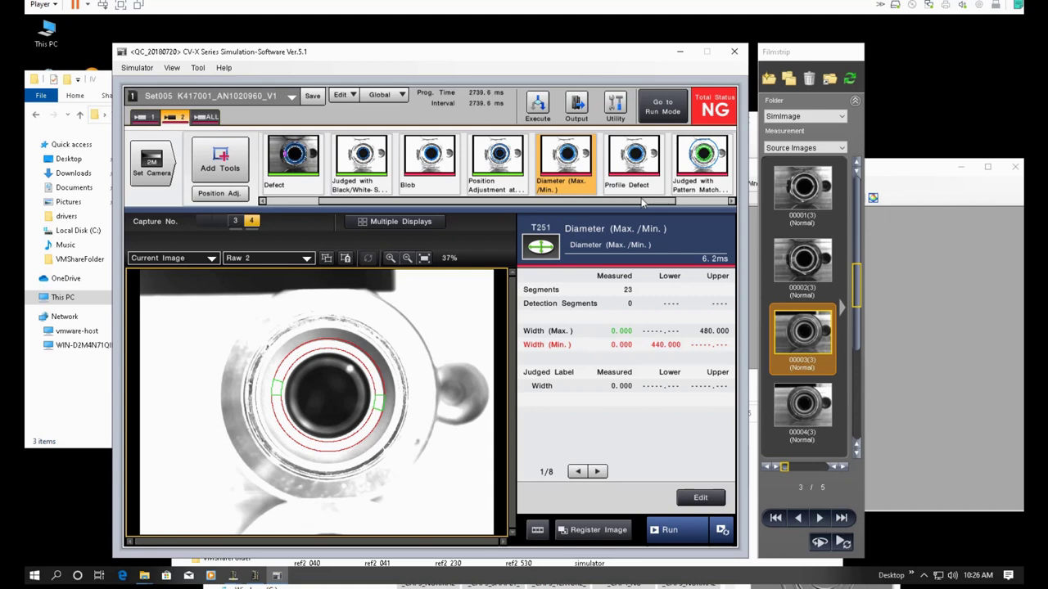
{"action": "left_click", "coordinate": [229, 157]}
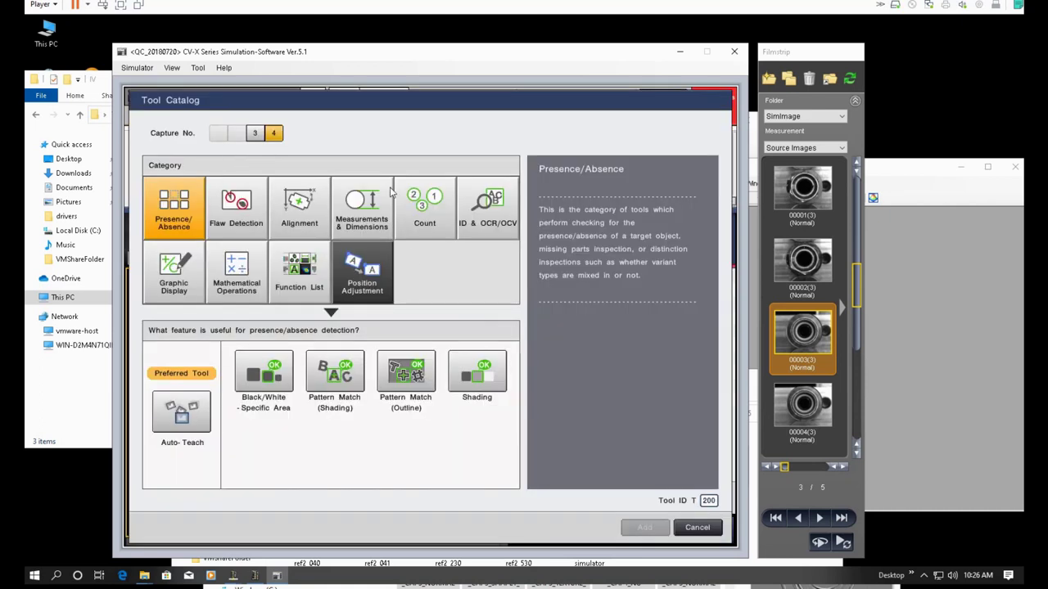
- Browse the Measurements & Dimensions tools, then cancel the Tool Catalog without adding a tool
{"action": "left_click", "coordinate": [373, 217]}
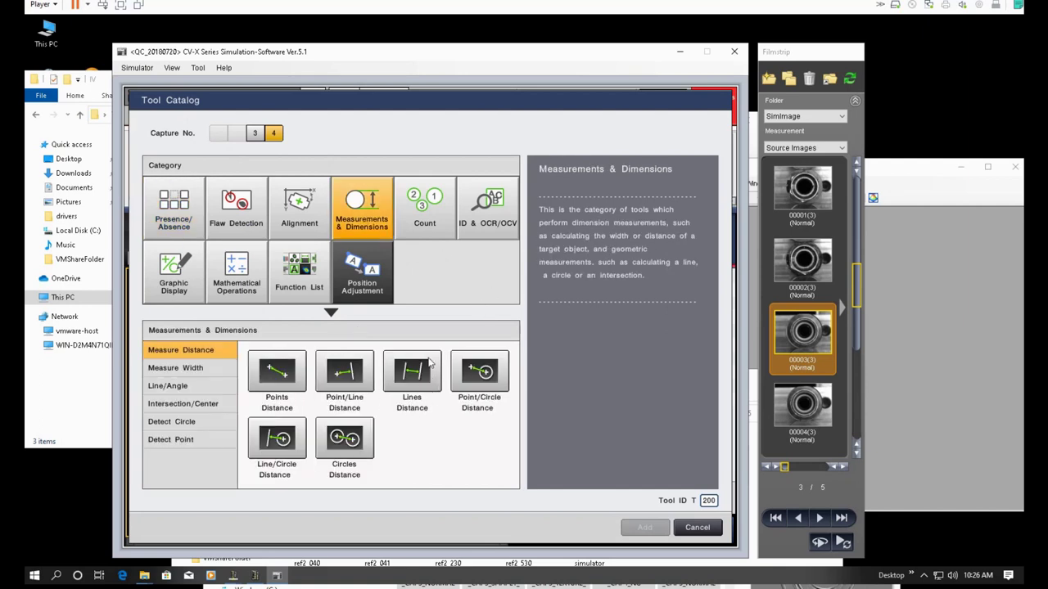
{"action": "left_click", "coordinate": [697, 528]}
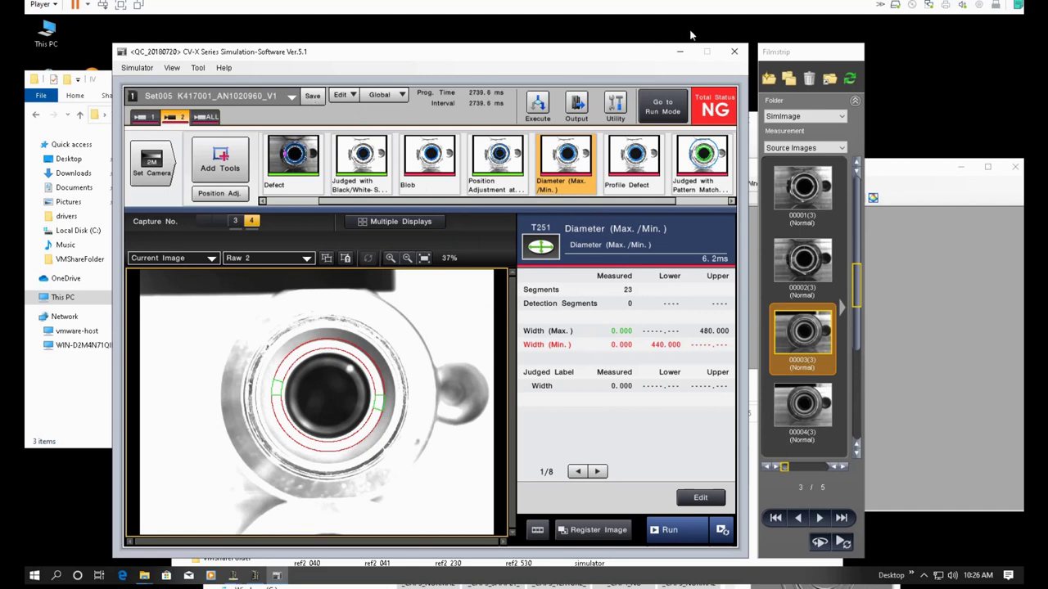
- Close the simulator, select the QC_20180720 workspace, and launch Upload/Download
{"action": "left_click", "coordinate": [735, 51]}
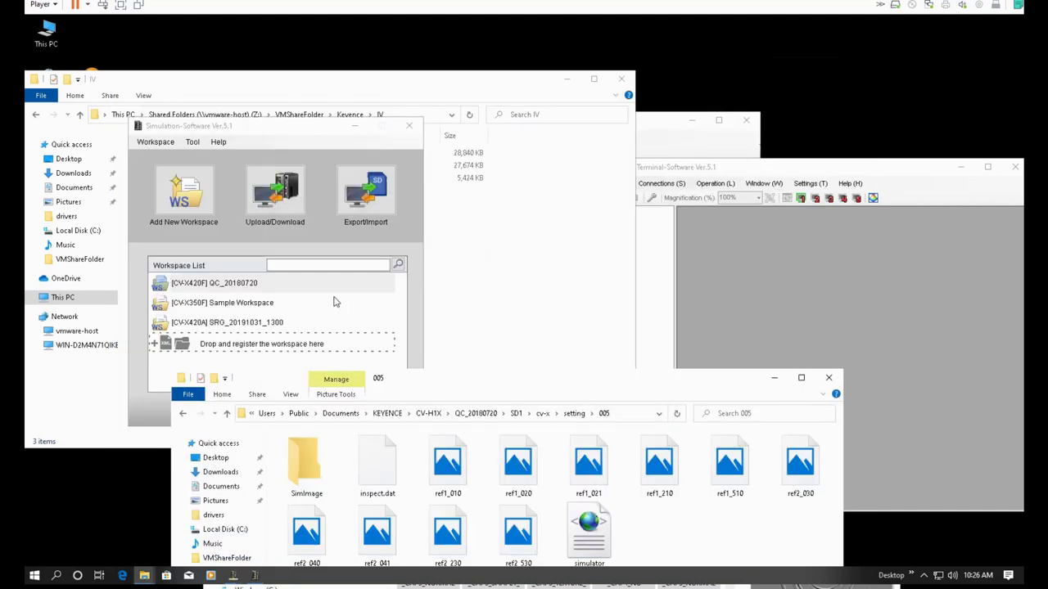
{"action": "left_click", "coordinate": [270, 351]}
{"action": "left_click", "coordinate": [229, 328]}
{"action": "left_click", "coordinate": [260, 290]}
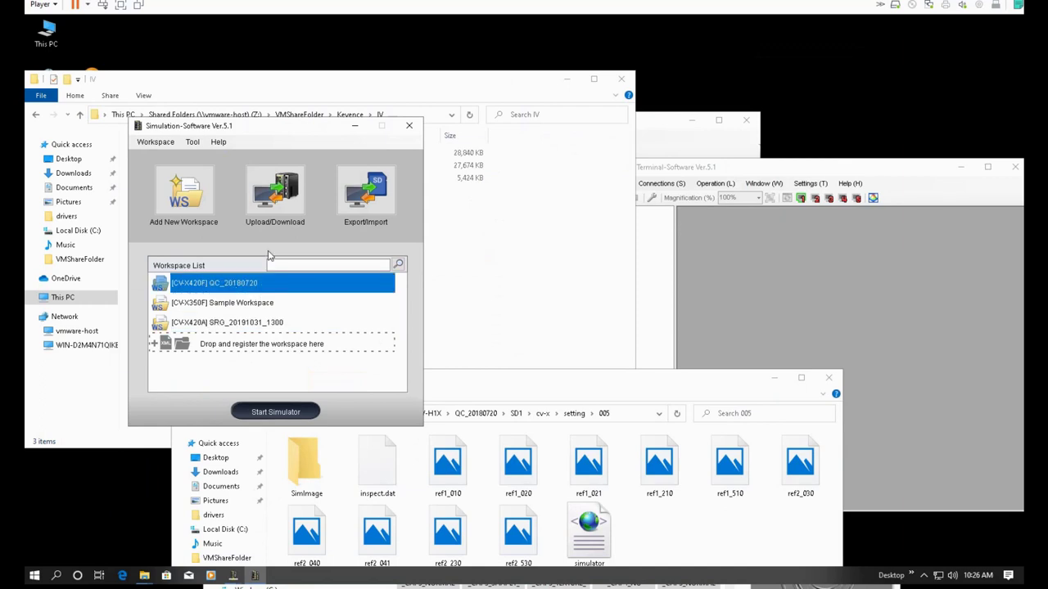
{"action": "left_click", "coordinate": [275, 195]}
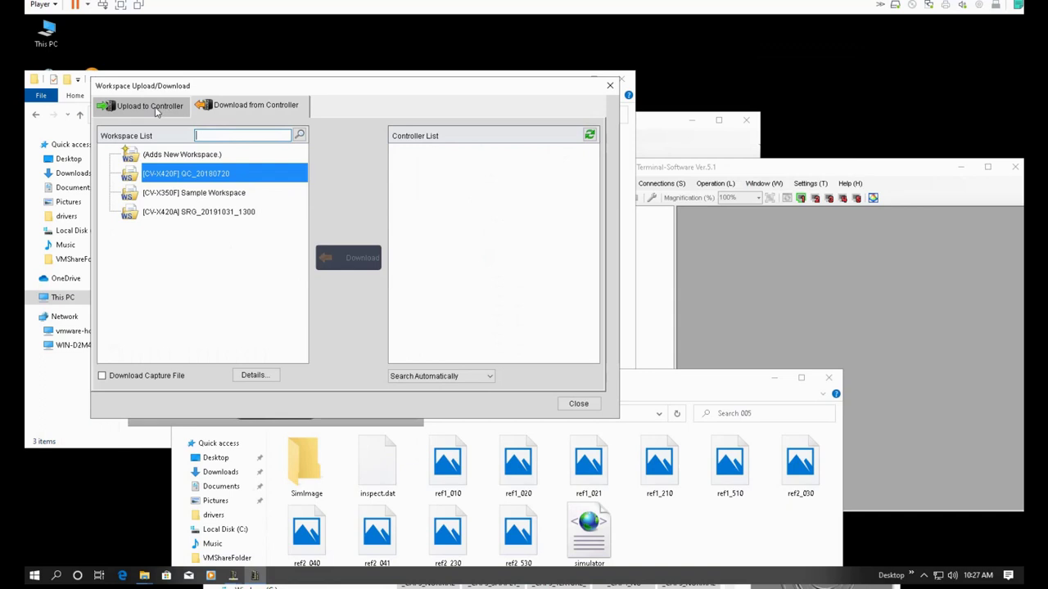
- Switch the Workspace Upload/Download window to the Upload to Controller page
{"action": "left_click", "coordinate": [155, 108]}
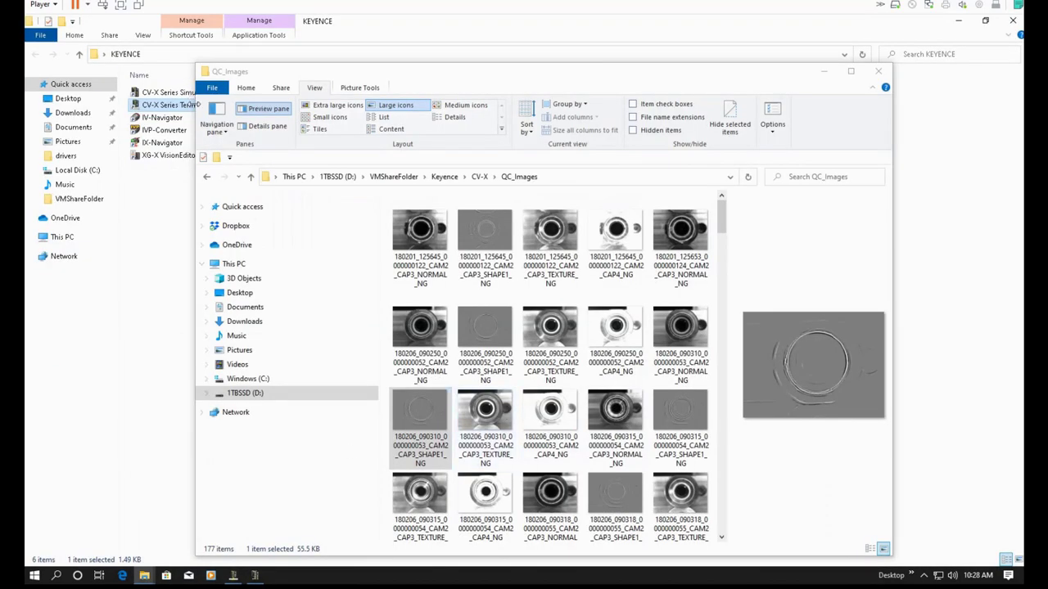
- Preview a SHAPE1 image and a TEXTURE image further down in the QC_Images folder
{"action": "left_click", "coordinate": [491, 315]}
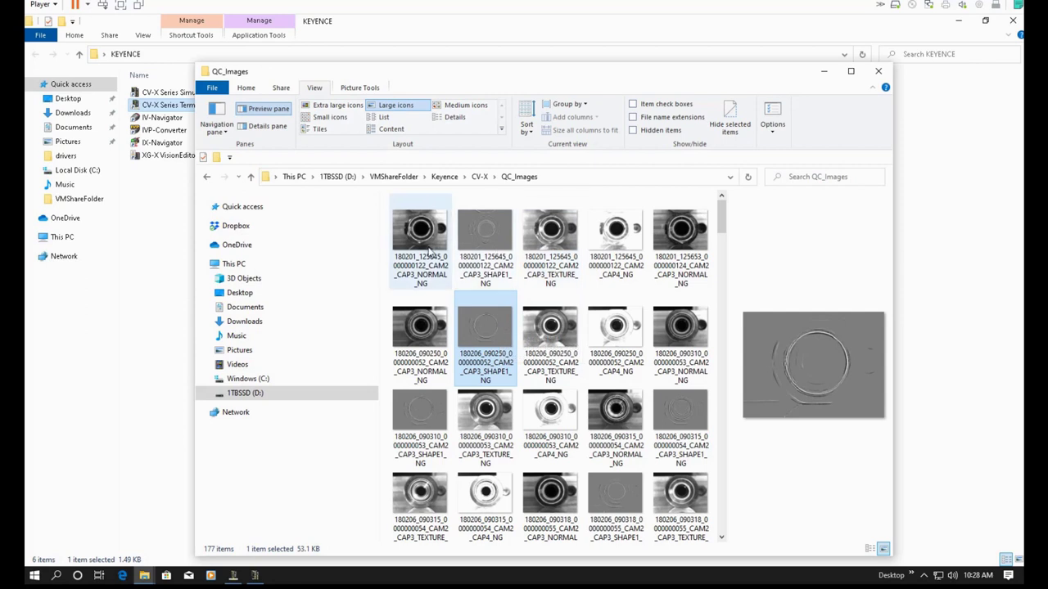
{"action": "scroll", "coordinate": [459, 262], "scroll_direction": "down", "scroll_amount": 2}
{"action": "left_click", "coordinate": [540, 488]}
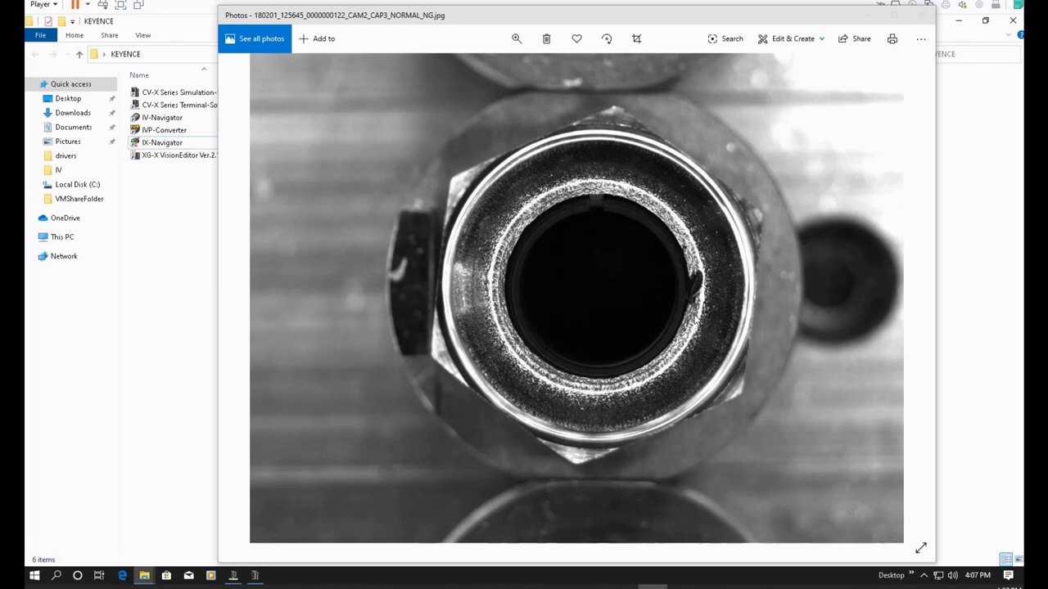
- Step forward through the next NORMAL, TEXTURE and SHAPE1 inspection images
{"action": "key", "text": "Right"}
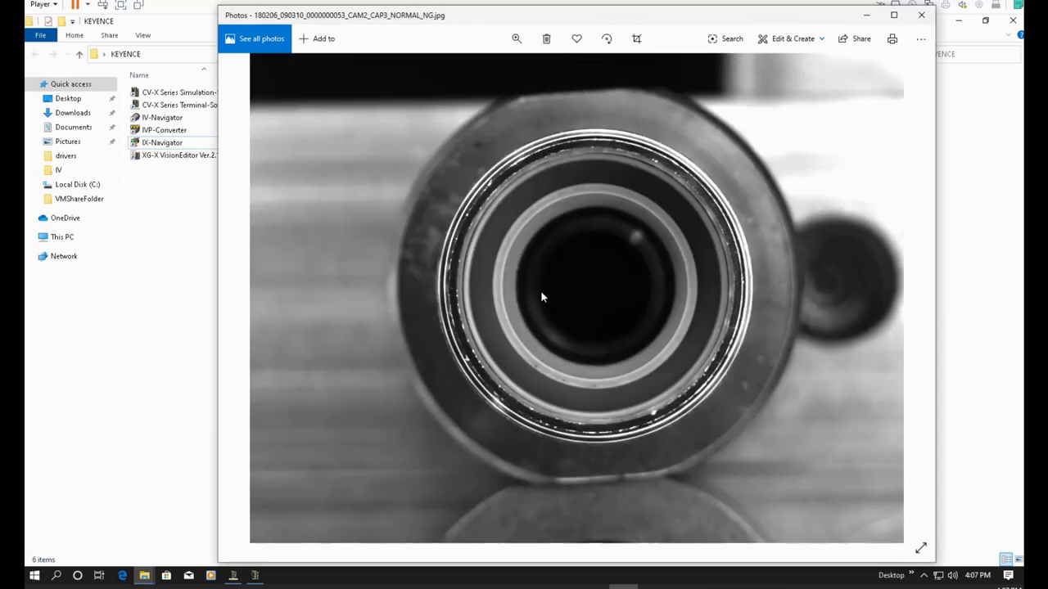
{"action": "key", "text": "Right"}
{"action": "key", "text": "Right"}
{"action": "key", "text": "Right"}
{"action": "key", "text": "Right"}
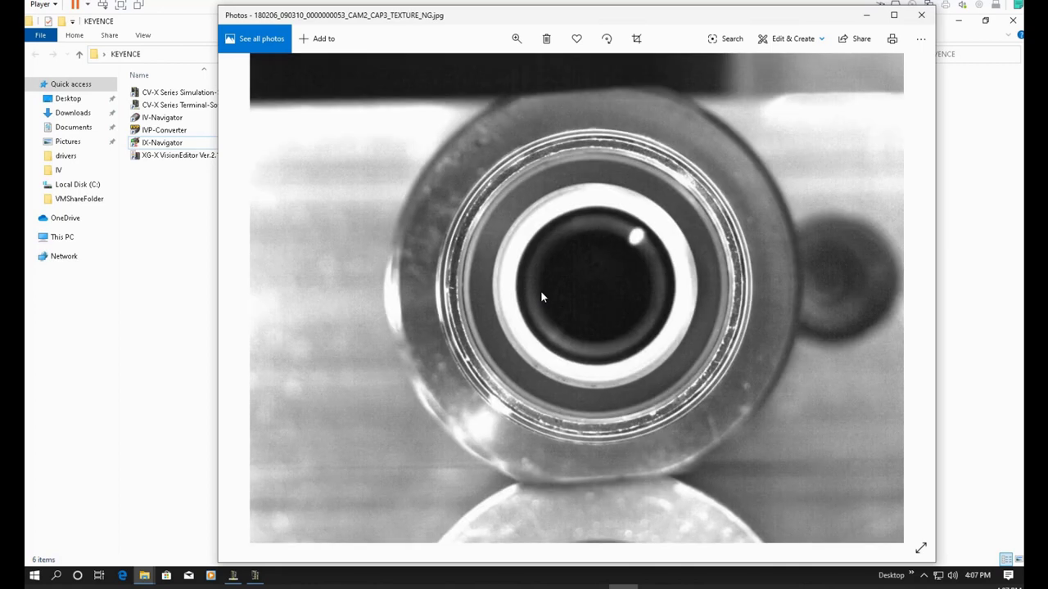
{"action": "key", "text": "Right"}
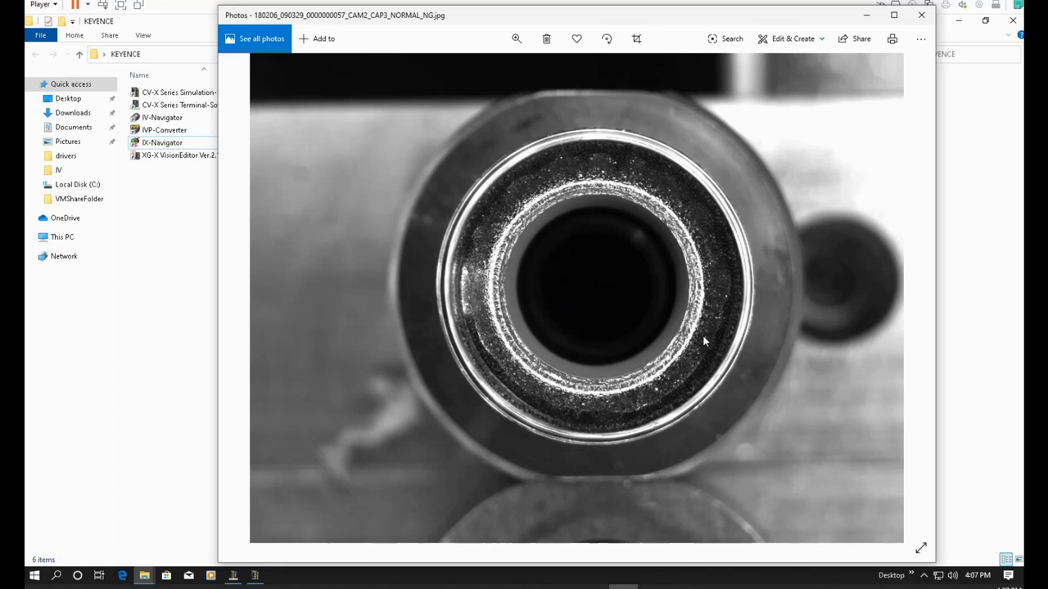
{"action": "key", "text": "Right"}
{"action": "key", "text": "Right"}
{"action": "key", "text": "Right"}
{"action": "key", "text": "Right"}
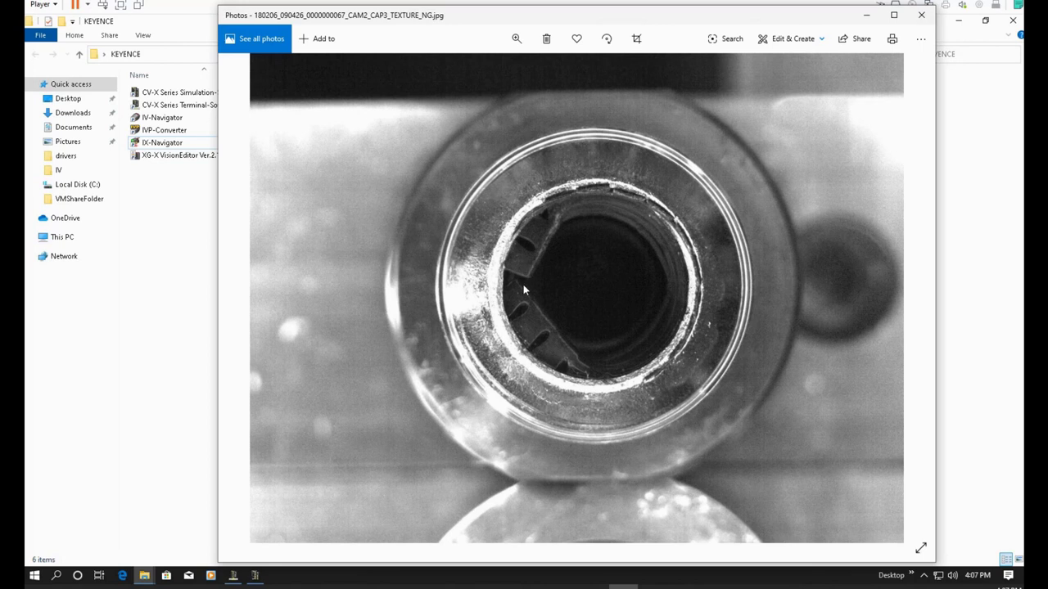
{"action": "key", "text": "Right"}
{"action": "key", "text": "Right"}
{"action": "key", "text": "Right"}
{"action": "key", "text": "Right"}
{"action": "key", "text": "Right"}
{"action": "key", "text": "Right"}
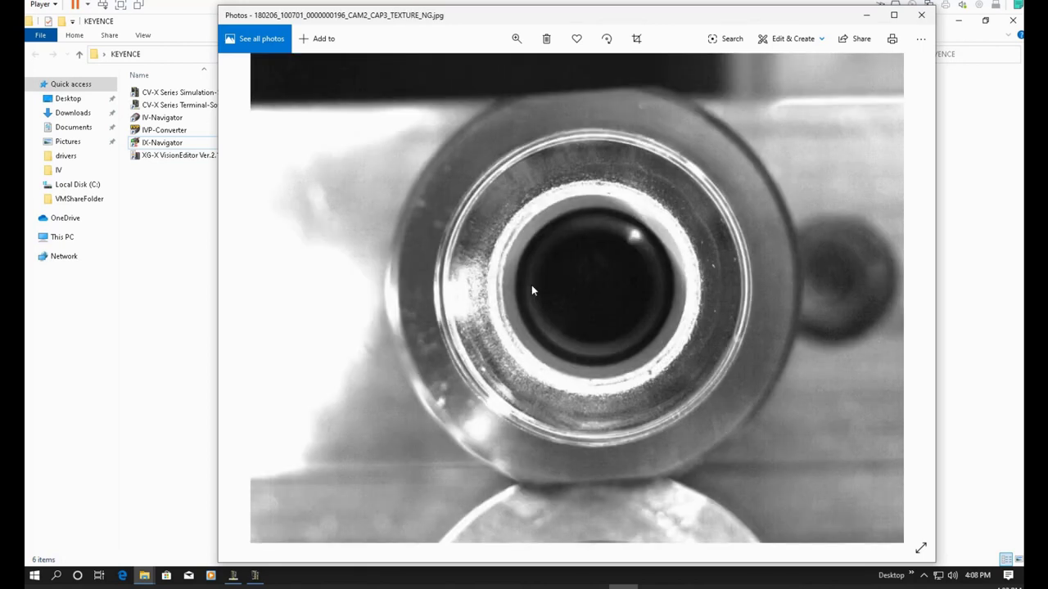
{"action": "key", "text": "Right"}
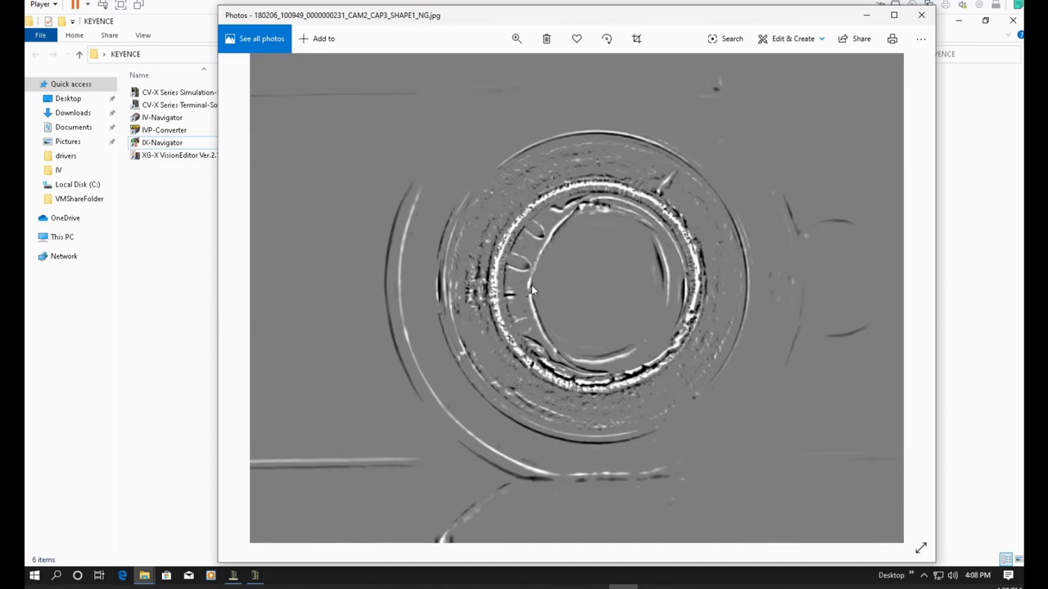
{"action": "key", "text": "Left"}
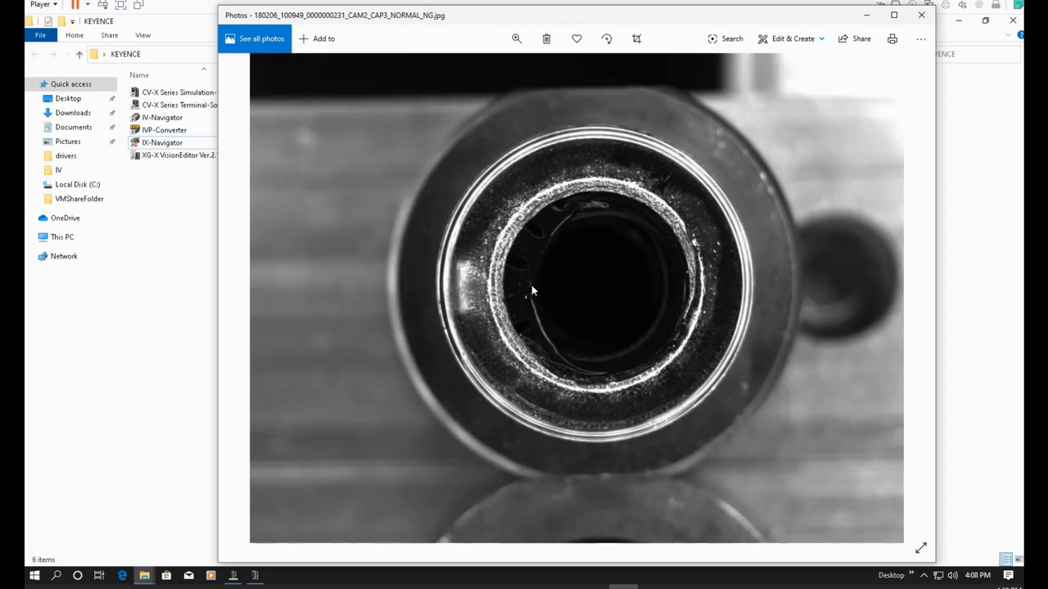
{"action": "key", "text": "Right"}
{"action": "key", "text": "Right"}
{"action": "key", "text": "Right"}
{"action": "key", "text": "Left"}
{"action": "key", "text": "Left"}
{"action": "key", "text": "Left"}
{"action": "key", "text": "Left"}
{"action": "key", "text": "Right"}
{"action": "key", "text": "Left"}
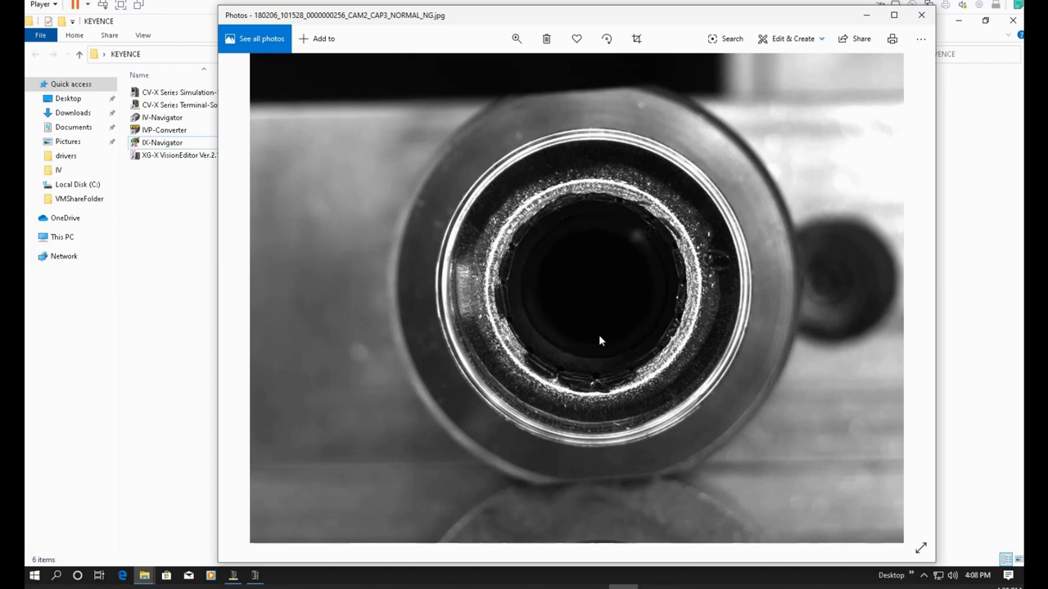
{"action": "key", "text": "Right"}
{"action": "key", "text": "Right"}
{"action": "key", "text": "Right"}
{"action": "key", "text": "Right"}
{"action": "key", "text": "Right"}
{"action": "key", "text": "Right"}
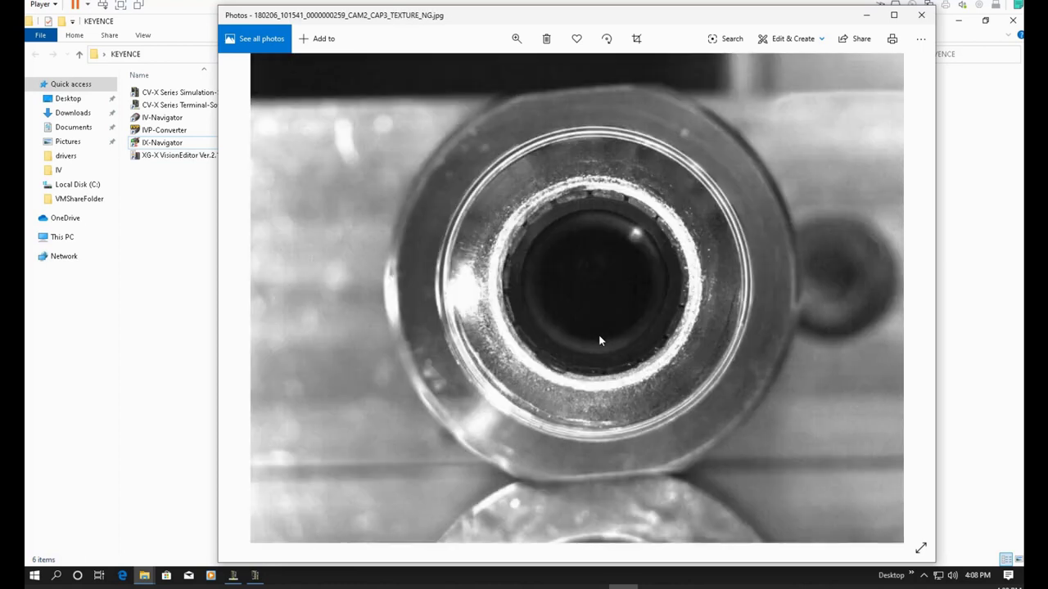
{"action": "key", "text": "Right"}
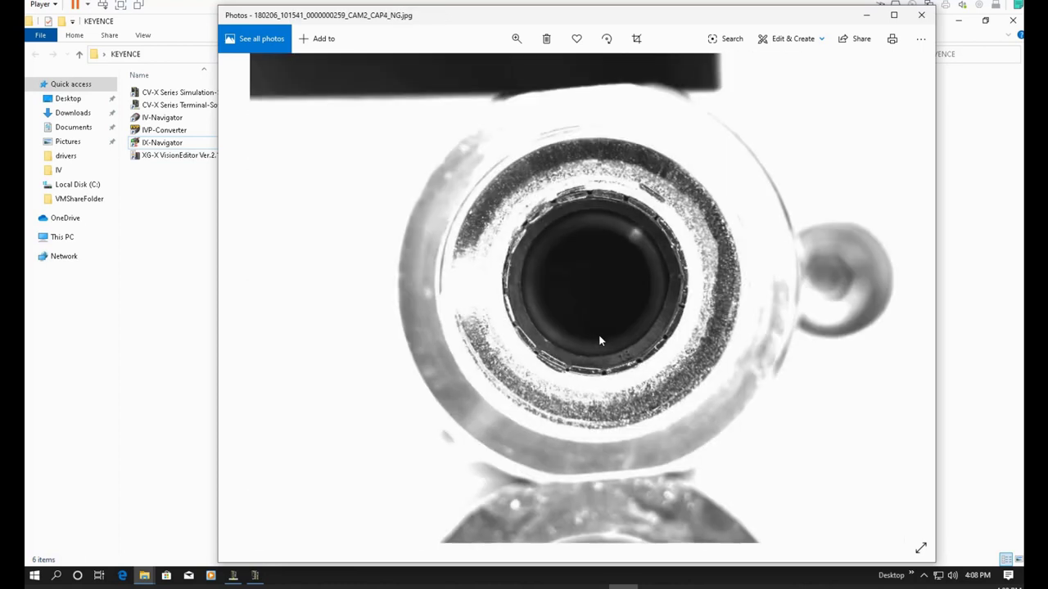
{"action": "key", "text": "Right"}
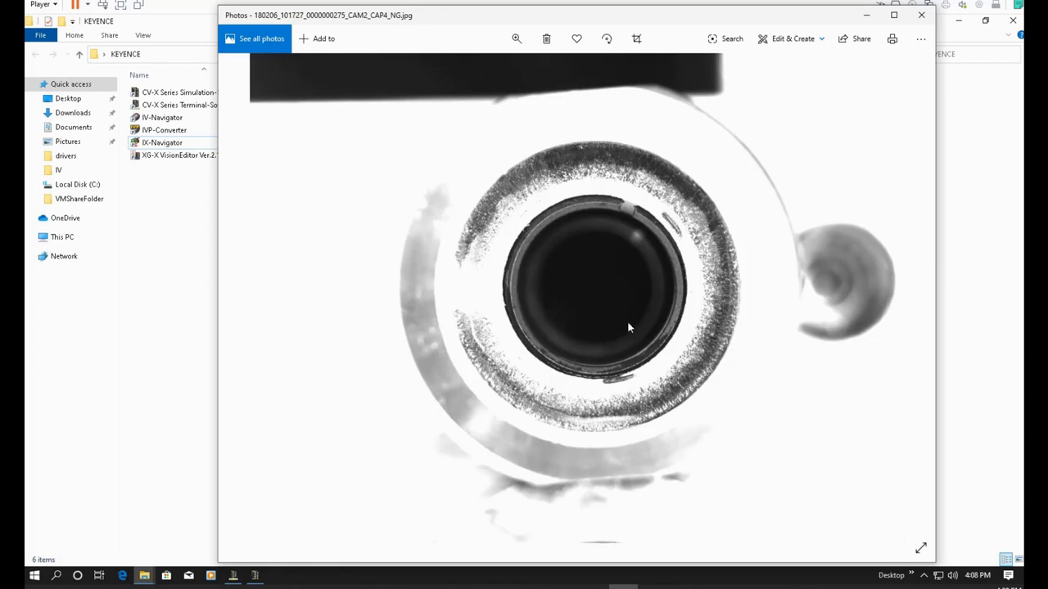
- Page forward through the CAM1 NORMAL, TEXTURE and CAP2 inspection images
{"action": "key", "text": "Right"}
{"action": "key", "text": "Right"}
{"action": "key", "text": "Right"}
{"action": "key", "text": "Right"}
{"action": "key", "text": "Right"}
{"action": "key", "text": "Right"}
{"action": "key", "text": "Right"}
{"action": "key", "text": "Right"}
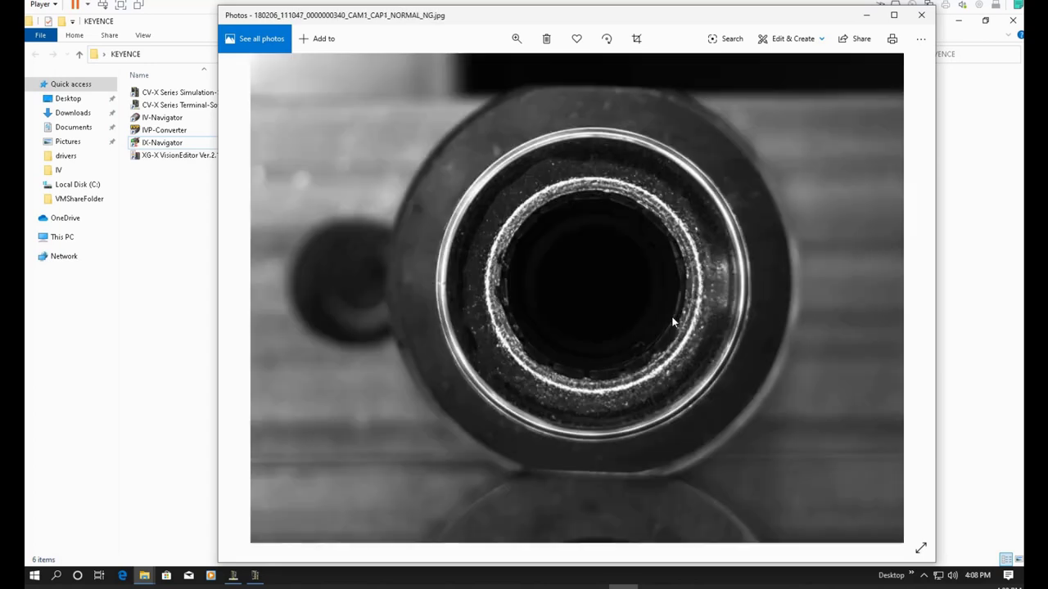
{"action": "key", "text": "Right"}
{"action": "key", "text": "Right"}
{"action": "key", "text": "Right"}
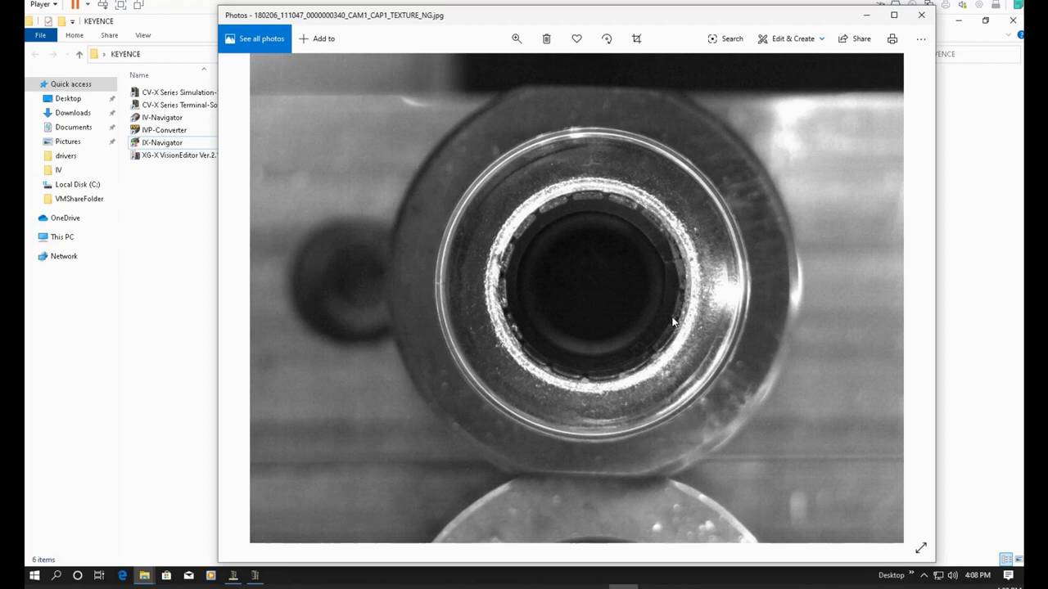
{"action": "key", "text": "Right"}
{"action": "key", "text": "Right"}
{"action": "key", "text": "Right"}
{"action": "key", "text": "Right"}
{"action": "key", "text": "Right"}
{"action": "key", "text": "Right"}
{"action": "key", "text": "Right"}
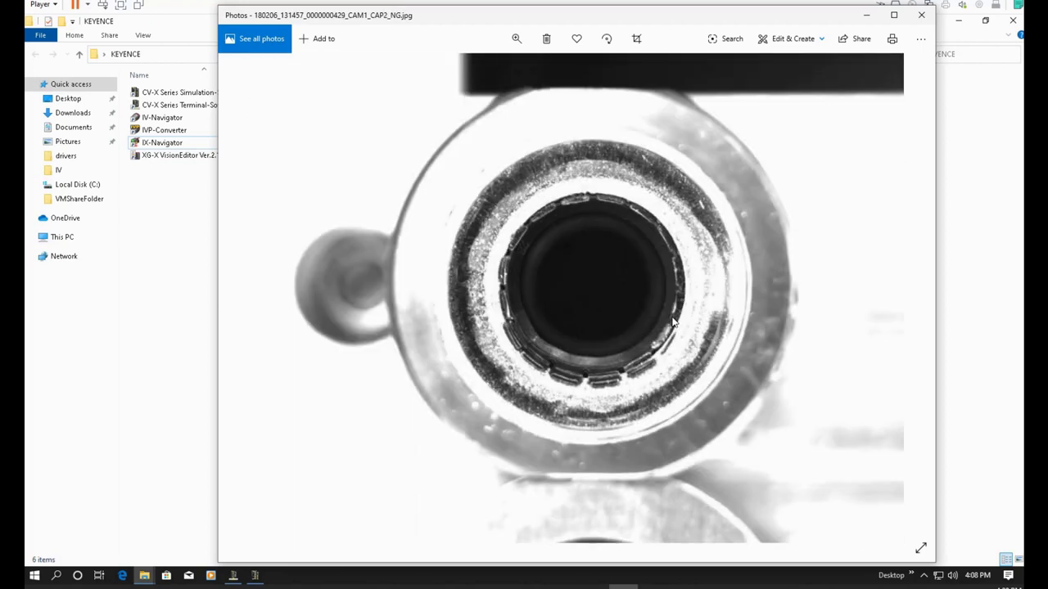
{"action": "key", "text": "Right"}
{"action": "key", "text": "Right"}
{"action": "key", "text": "Right"}
{"action": "key", "text": "Right"}
{"action": "key", "text": "Right"}
{"action": "key", "text": "Right"}
{"action": "key", "text": "Right"}
{"action": "key", "text": "Right"}
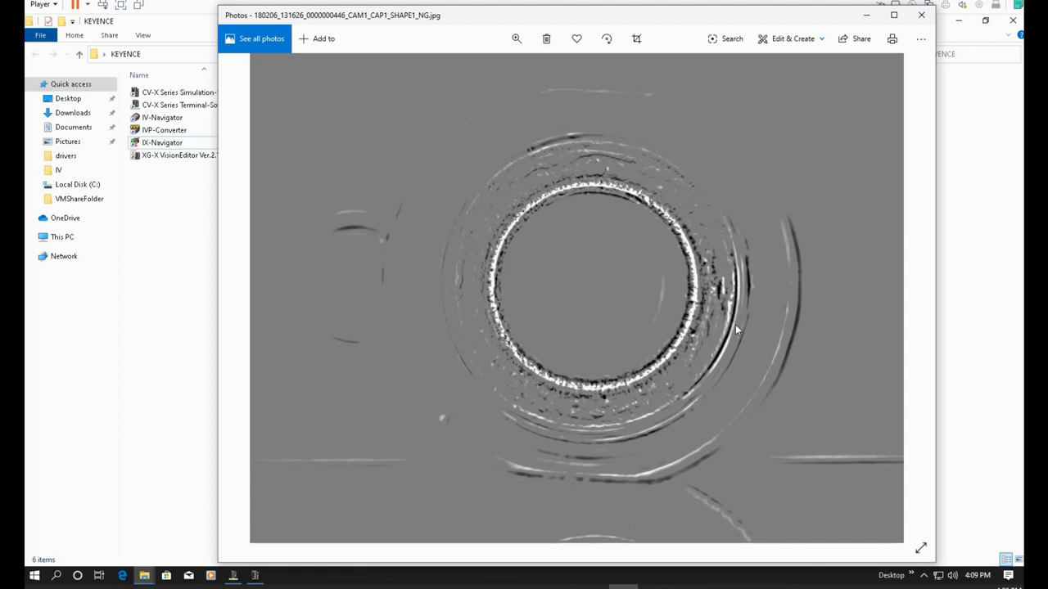
{"action": "key", "text": "Right"}
{"action": "key", "text": "Right"}
{"action": "key", "text": "Right"}
{"action": "key", "text": "Right"}
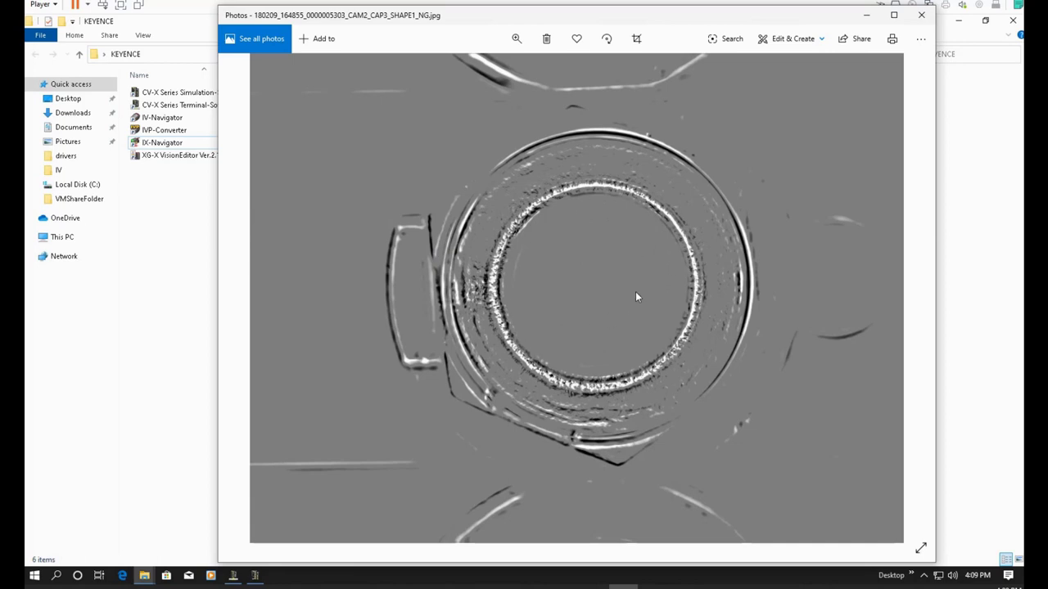
{"action": "key", "text": "Right"}
{"action": "key", "text": "Right"}
{"action": "key", "text": "Right"}
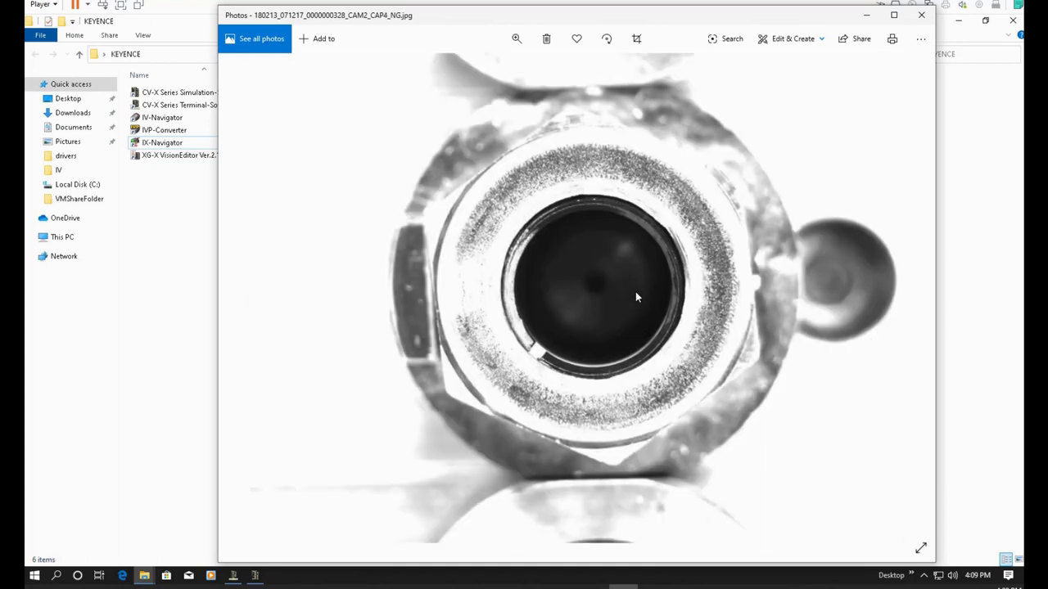
{"action": "key", "text": "Right"}
{"action": "key", "text": "Right"}
{"action": "key", "text": "Right"}
{"action": "key", "text": "Right"}
{"action": "key", "text": "Right"}
{"action": "key", "text": "Right"}
{"action": "key", "text": "Right"}
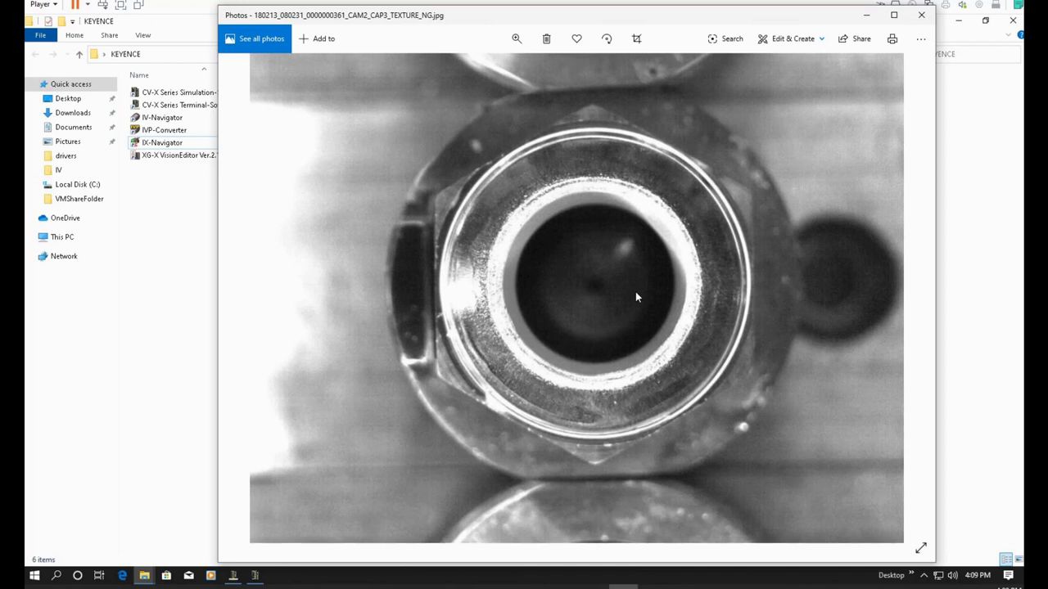
{"action": "key", "text": "Right"}
{"action": "key", "text": "Right"}
{"action": "key", "text": "Right"}
{"action": "key", "text": "Right"}
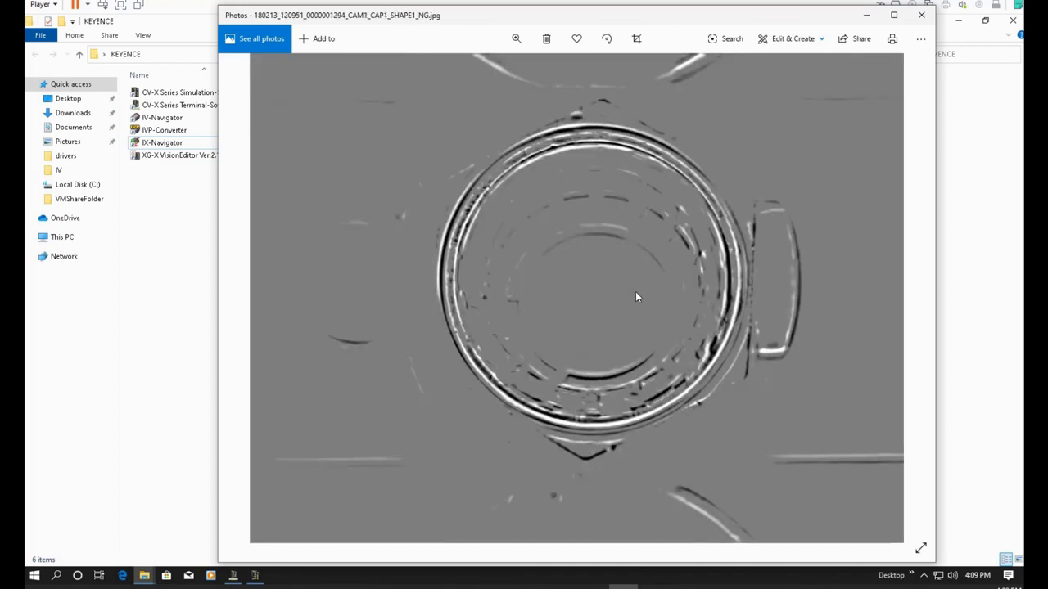
{"action": "key", "text": "Right"}
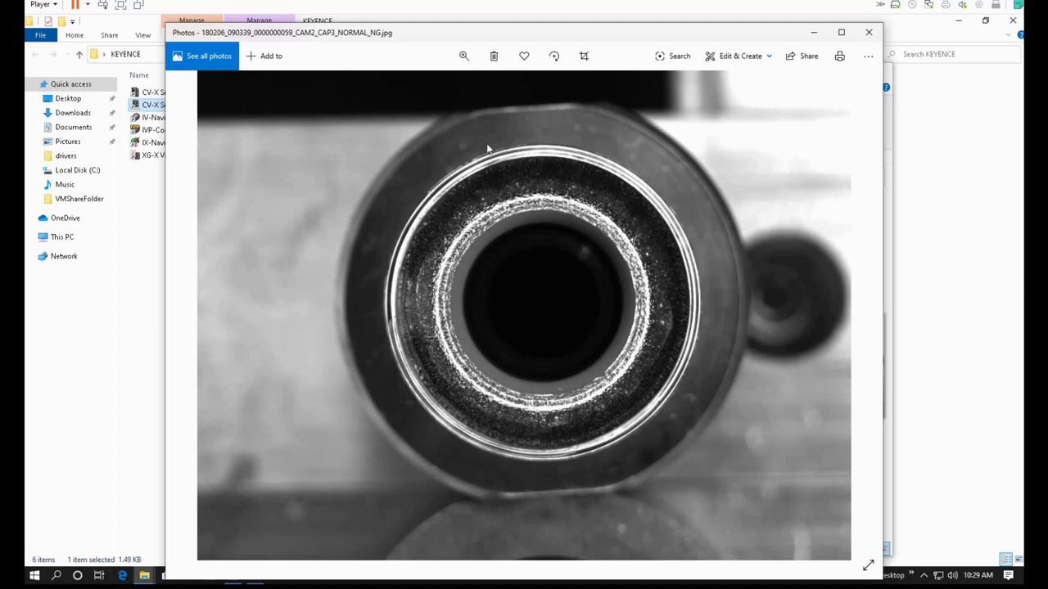
- Move the Photos window aside and close it
{"action": "left_click_drag", "start_coordinate": [501, 39], "coordinate": [583, 133]}
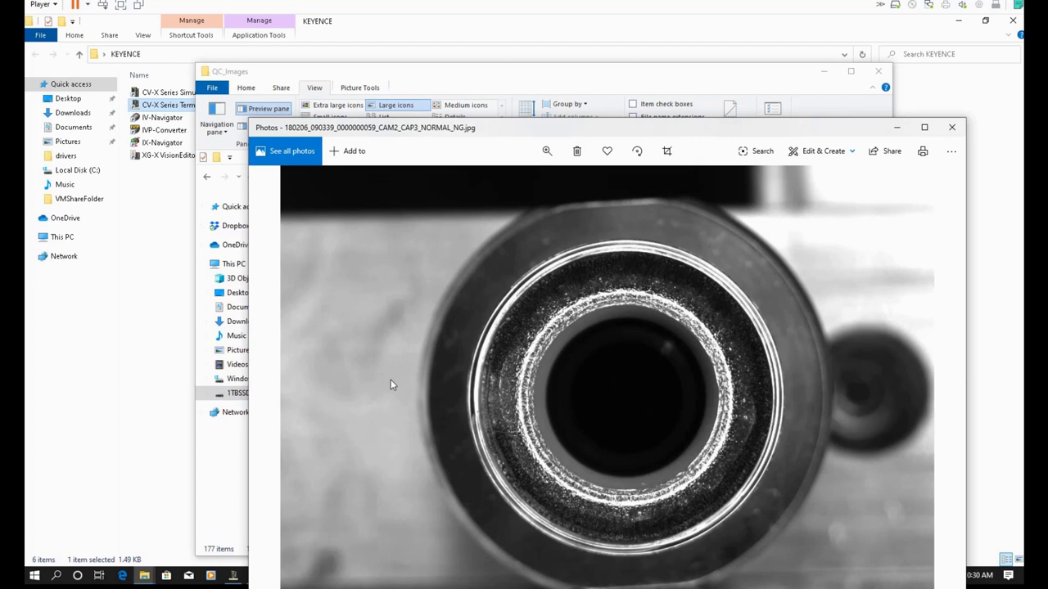
{"action": "left_click", "coordinate": [953, 128]}
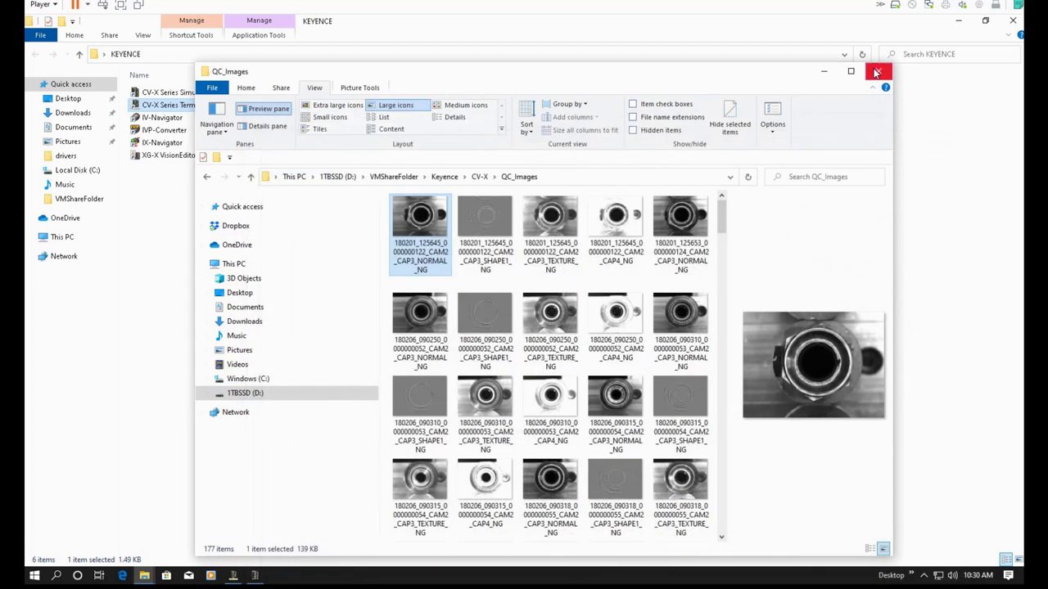